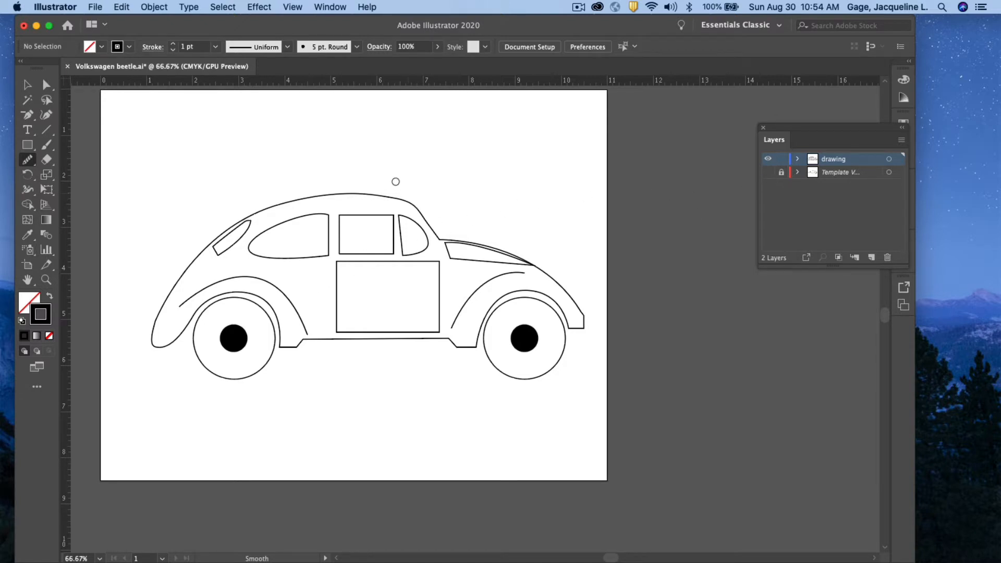
Step: Show the template sketch layer to compare it with the car line art, and hide it again
left_click(768, 173)
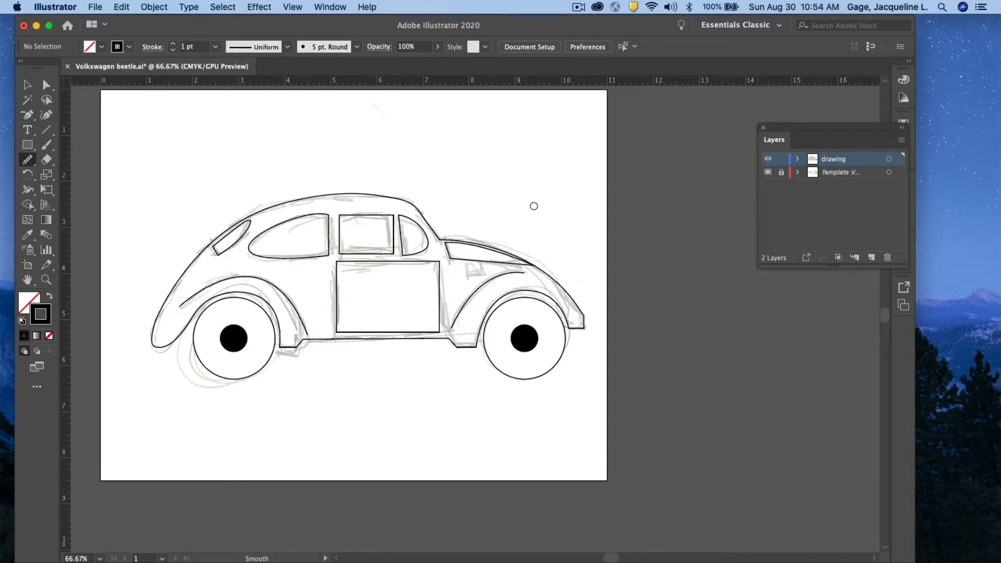
left_click(768, 173)
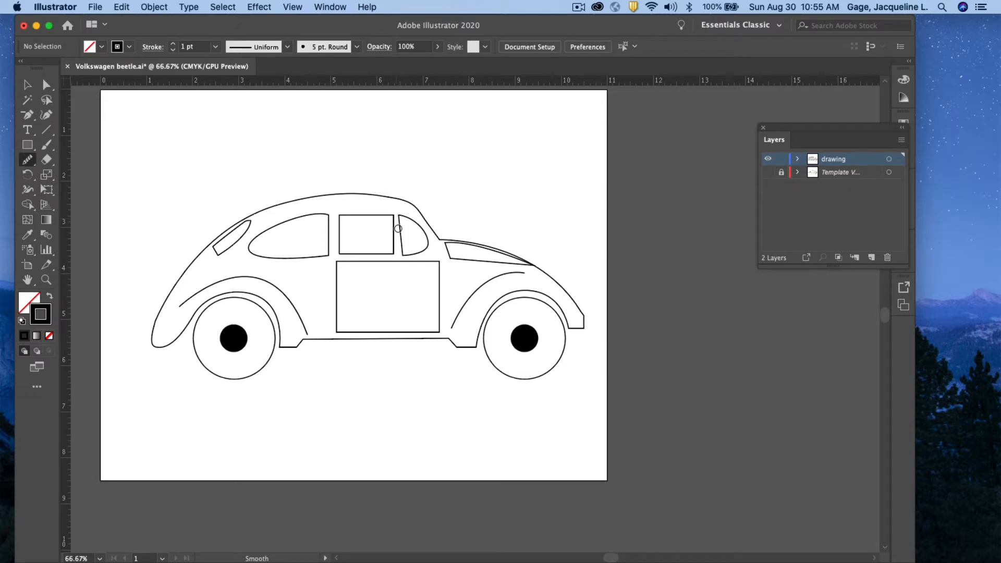
Step: Move the front quarter window's lower rear anchor to about X 6.49 in, Y 3.57 in, level with the middle window's bottom edge
left_click(27, 87)
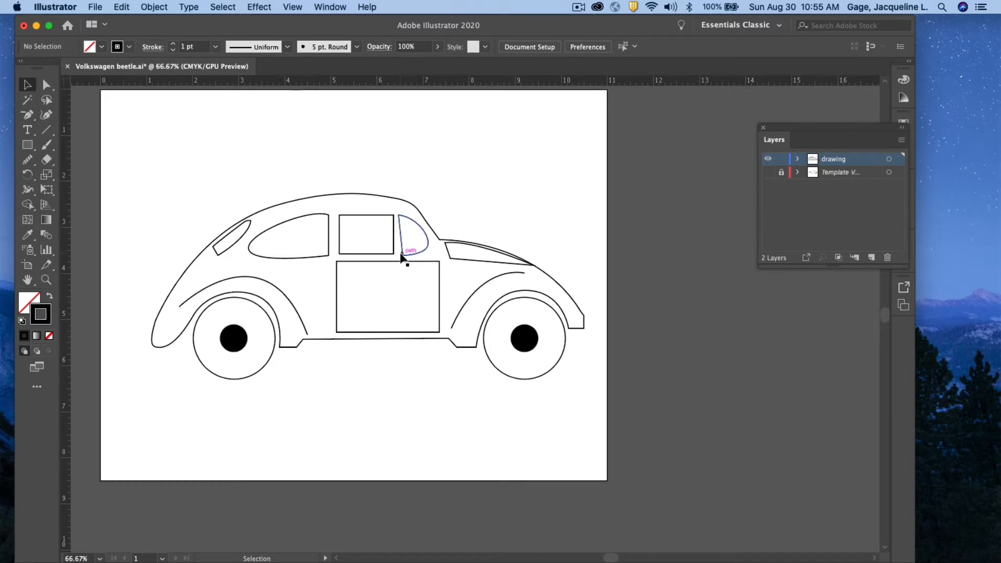
left_click(46, 280)
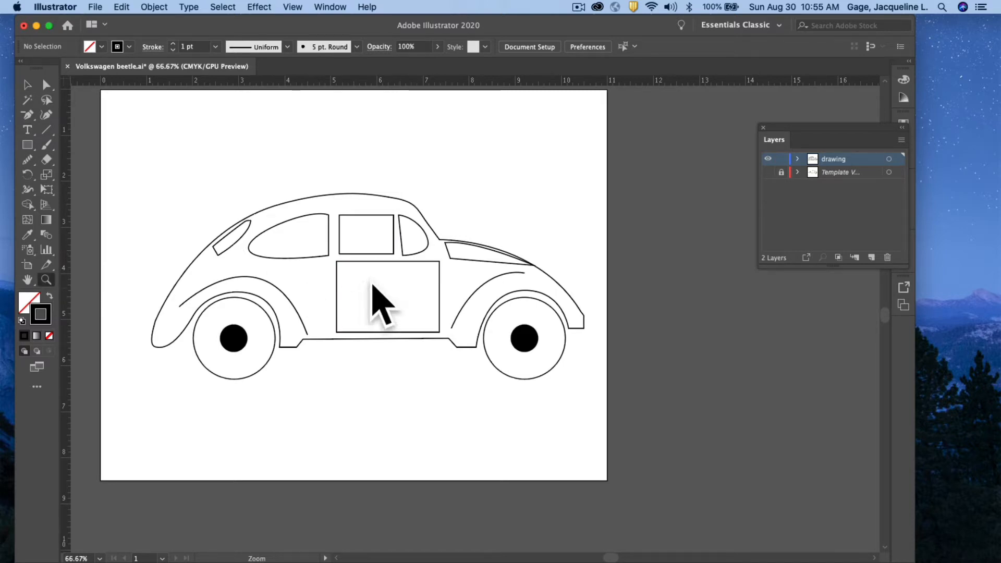
left_click_drag(406, 250, 527, 431)
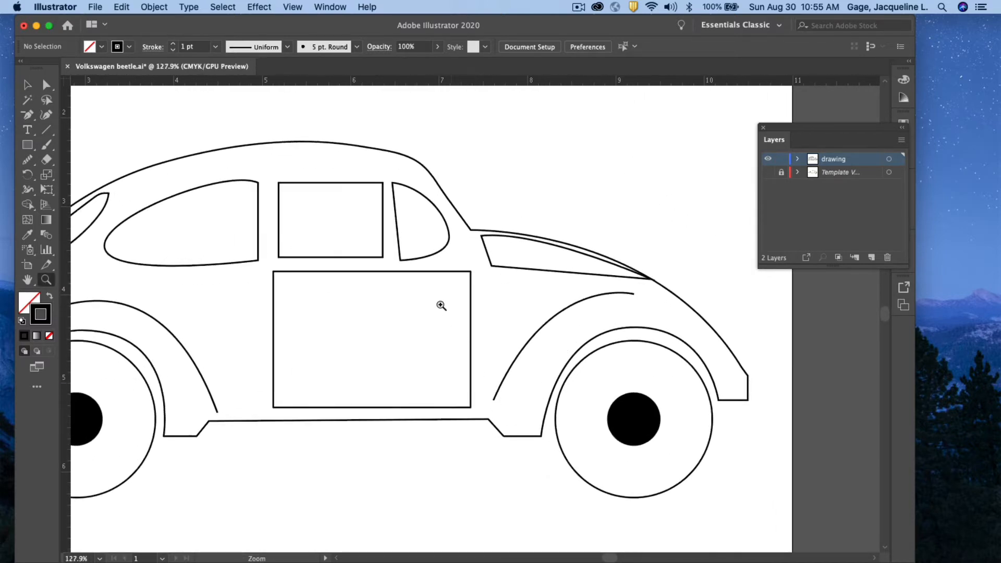
left_click_drag(415, 252, 434, 302)
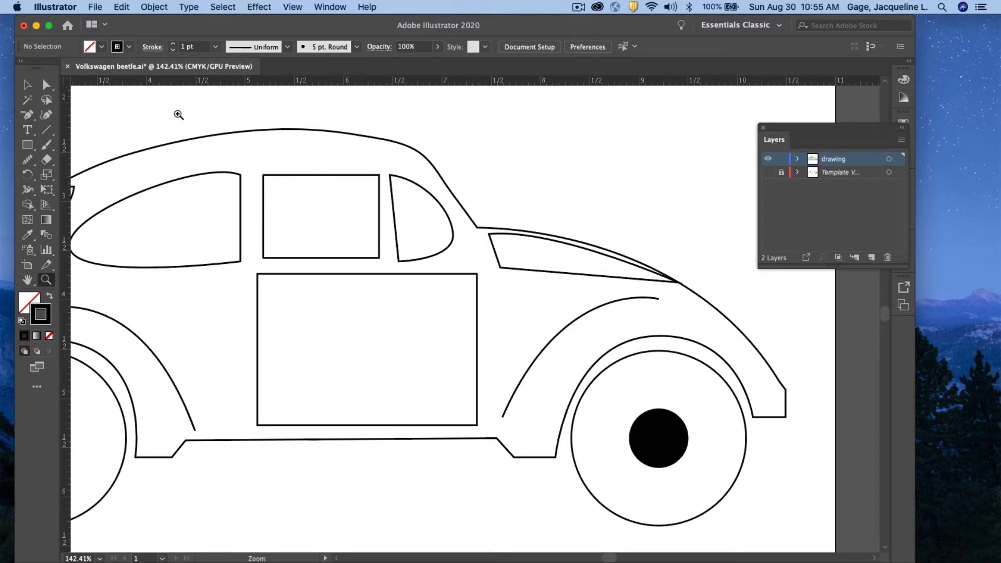
left_click(46, 86)
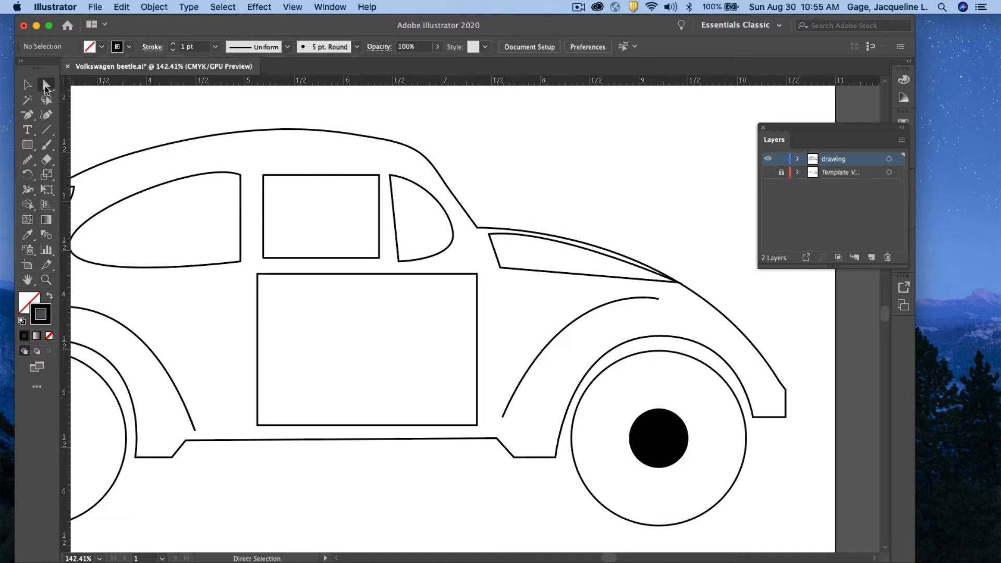
left_click(400, 261)
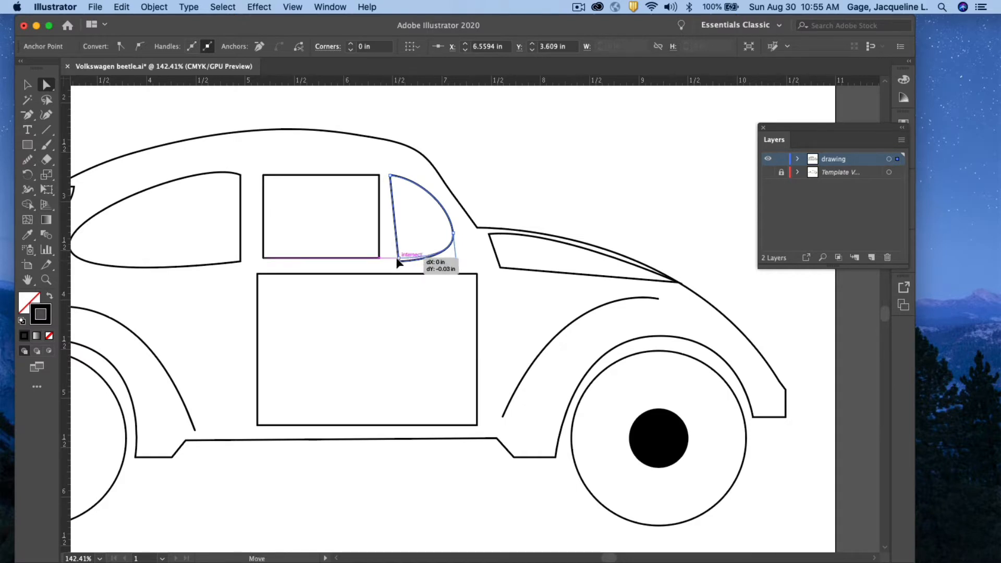
left_click_drag(399, 263, 394, 261)
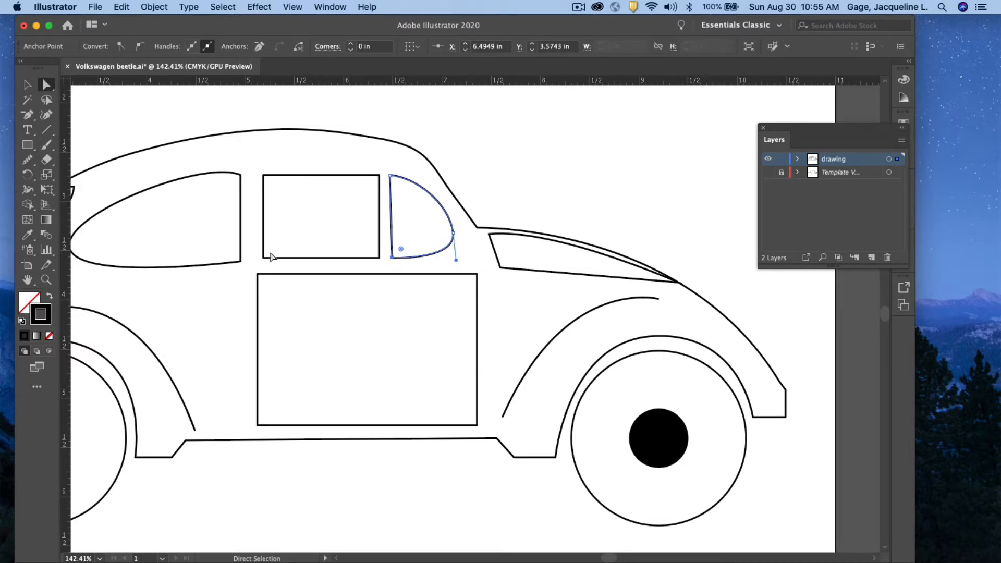
Step: Widen the middle window rectangle rearward so its rear edge lines up with the door's rear edge
left_click(28, 85)
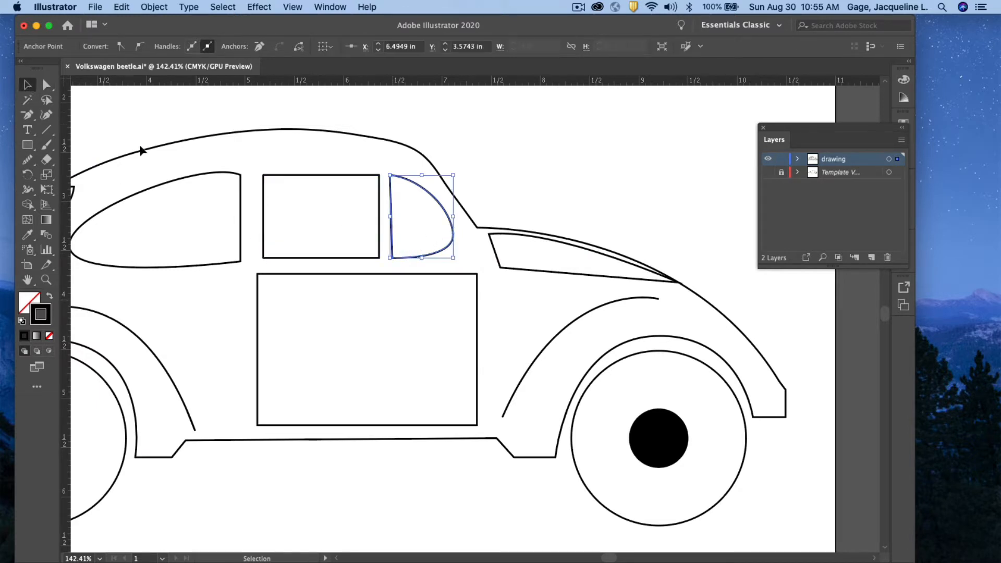
left_click(263, 224)
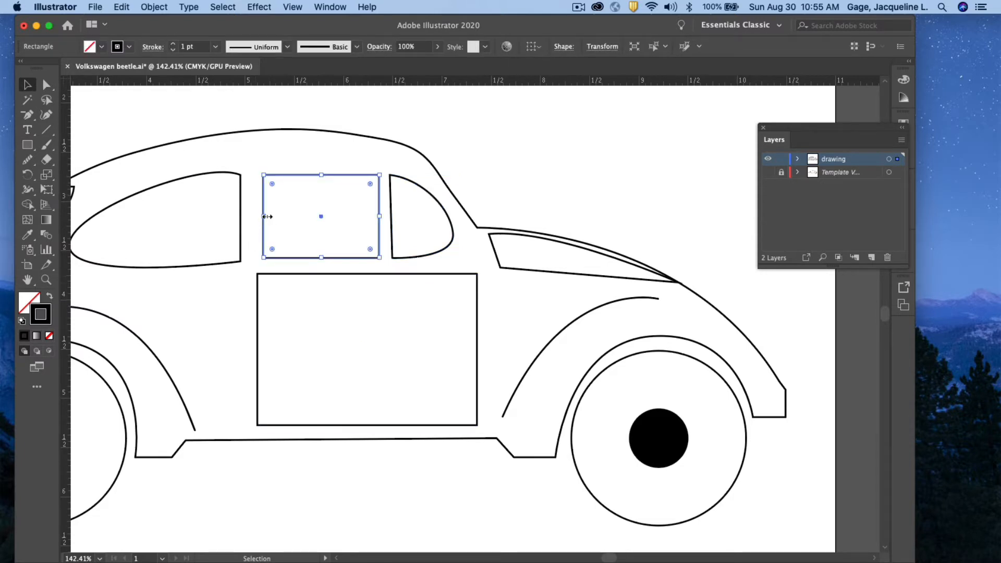
left_click_drag(267, 217, 258, 216)
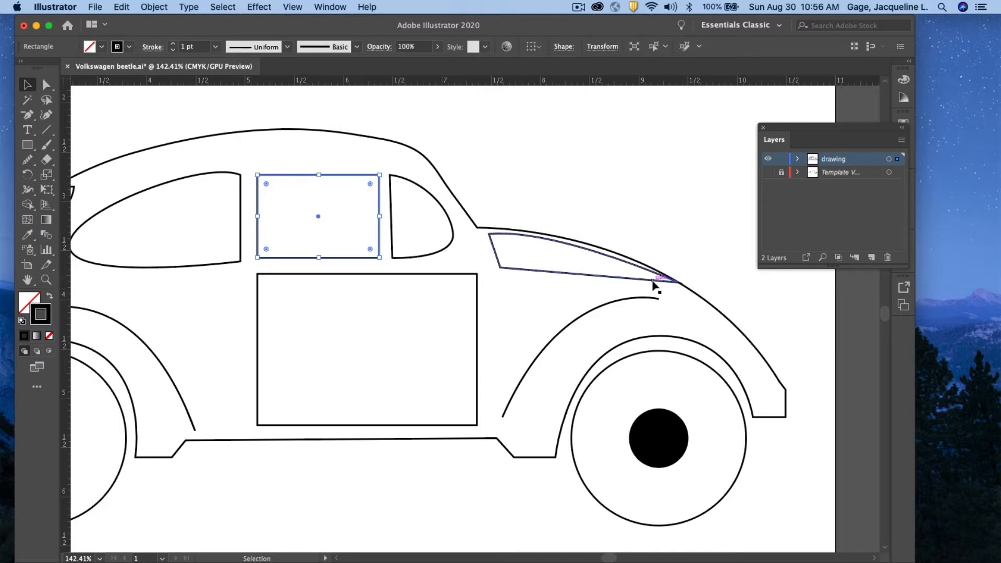
Step: Pull the hood panel's pointed front anchor back inside the car outline to about X 9.22 in, Y 3.78 in
left_click_drag(545, 273, 533, 293)
key("super+z")
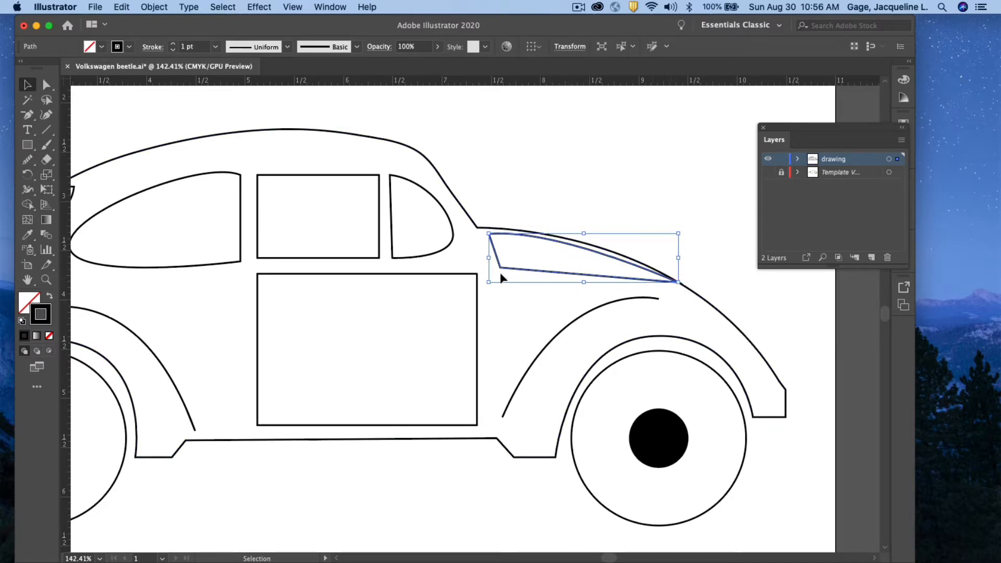
left_click(46, 280)
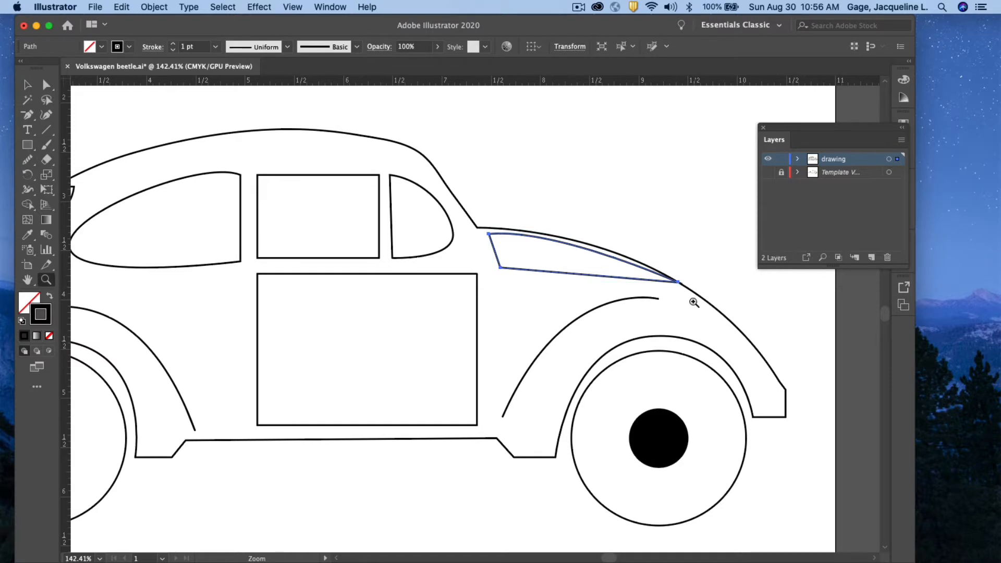
left_click(683, 289)
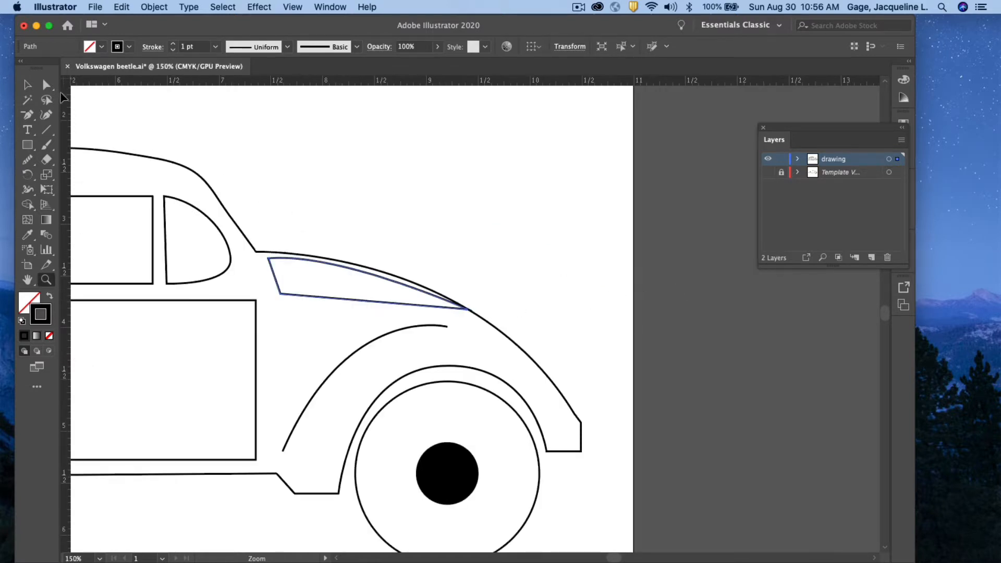
left_click(46, 87)
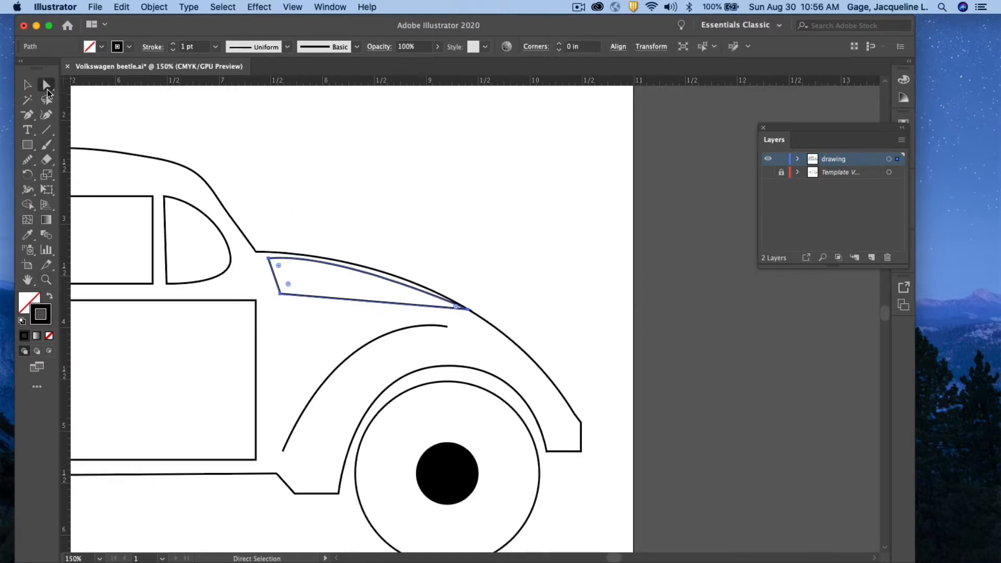
left_click(468, 309)
left_click_drag(469, 311, 452, 311)
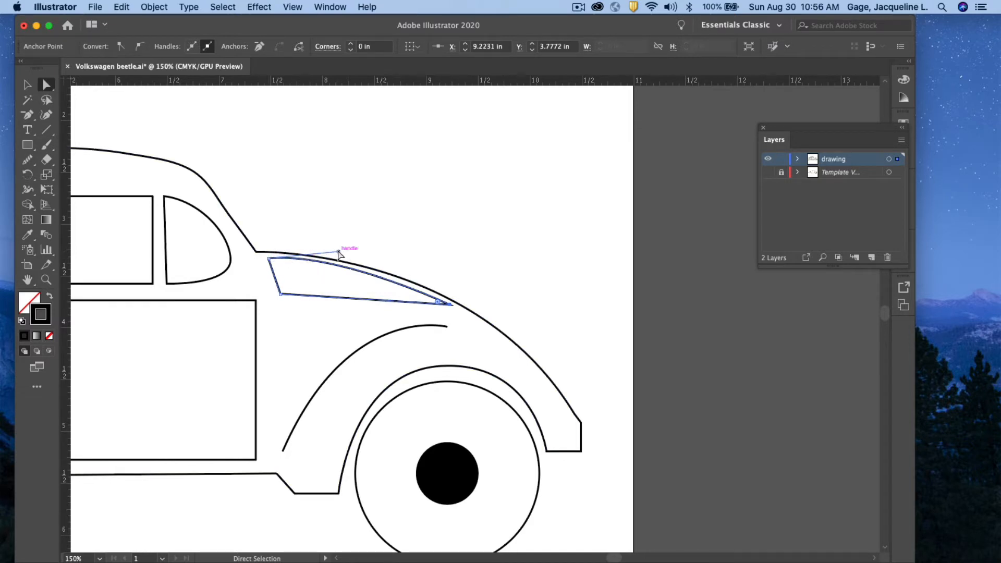
Step: Adjust the hood panel's upper curve with its rear anchor handle and nudge the lower rear corner to about X 7.58 in, Y 3.67 in
left_click(268, 259)
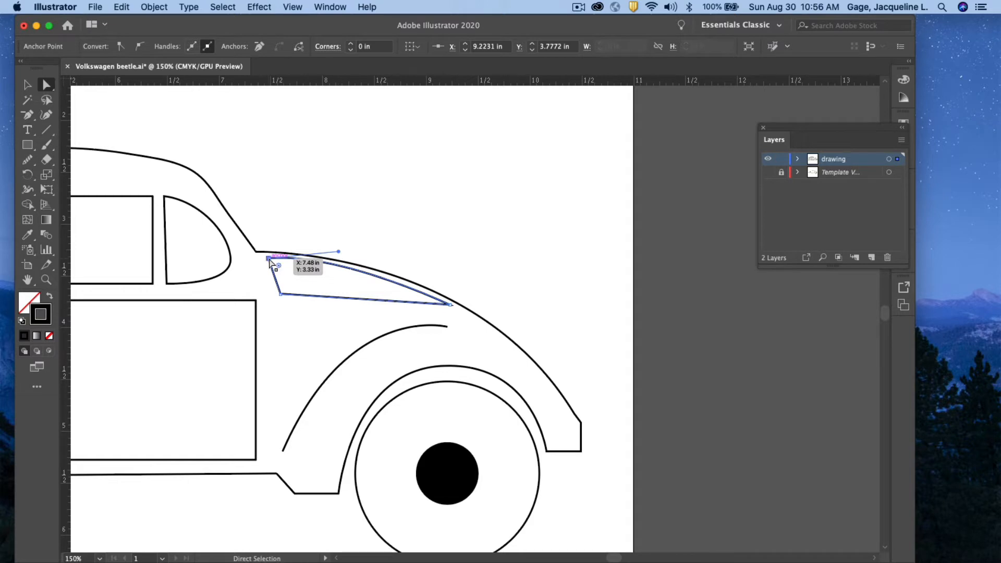
mouse_move(339, 252)
left_mouse_down()
mouse_move(335, 259)
mouse_move(325, 207)
mouse_move(327, 249)
left_mouse_up()
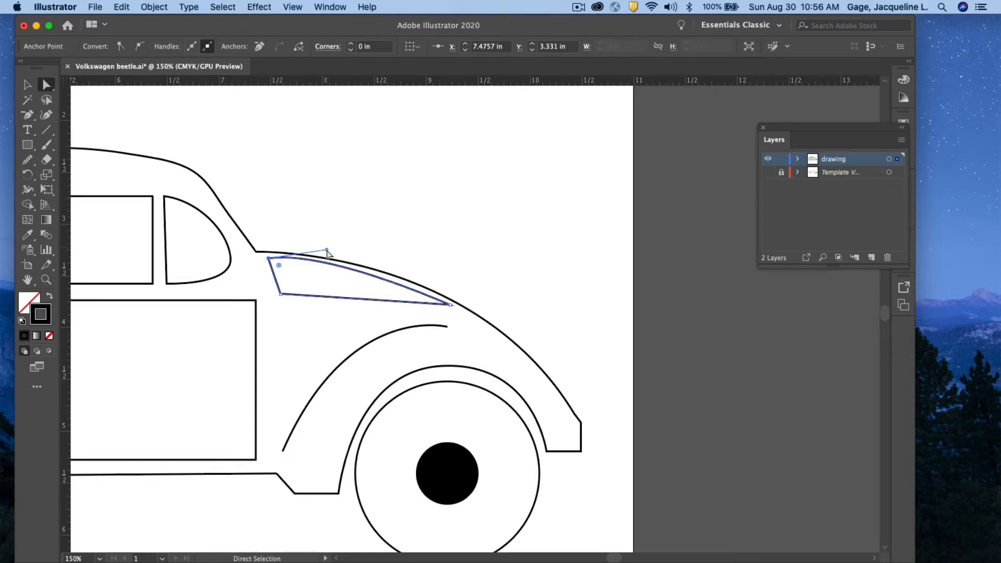
left_click(280, 295)
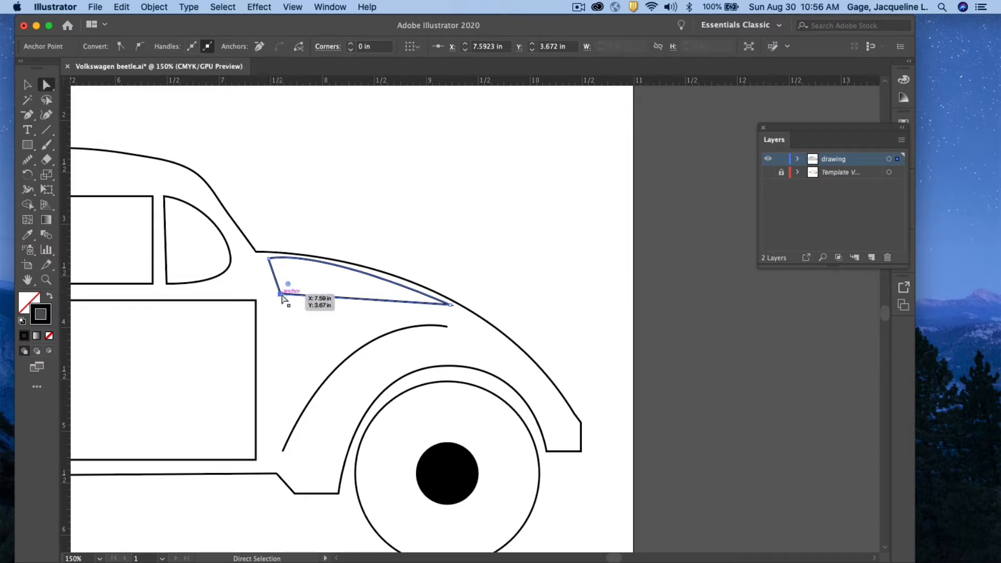
left_click_drag(281, 296, 279, 293)
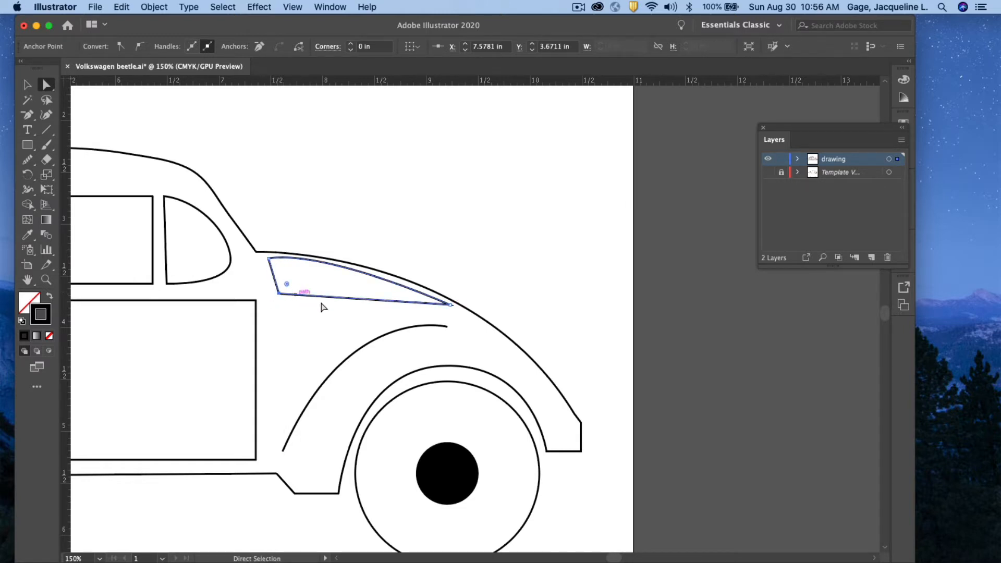
Step: Round the upper corner at the front end of the car body outline to about 0.32 in
scroll(365, 330, "down", 2)
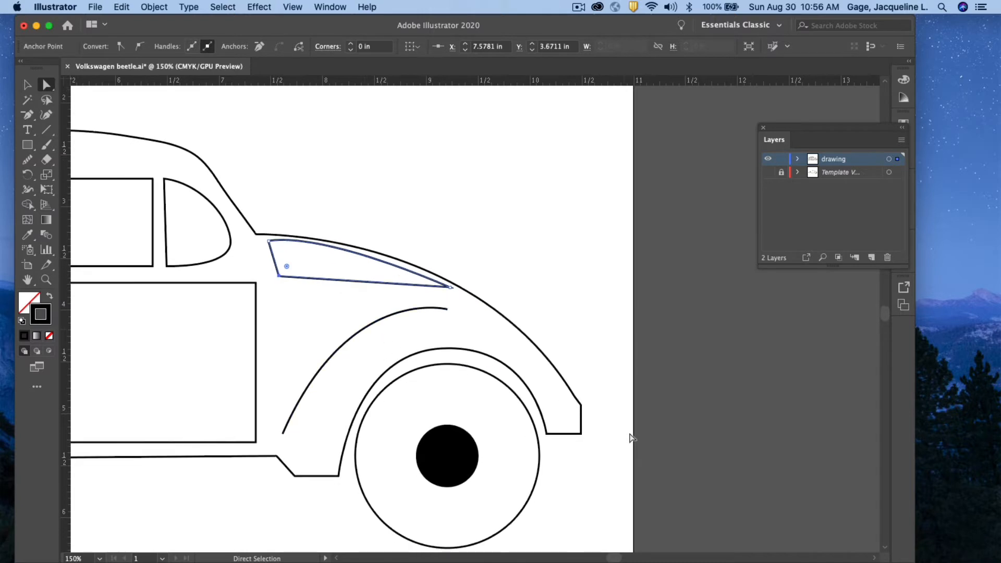
left_click(581, 405)
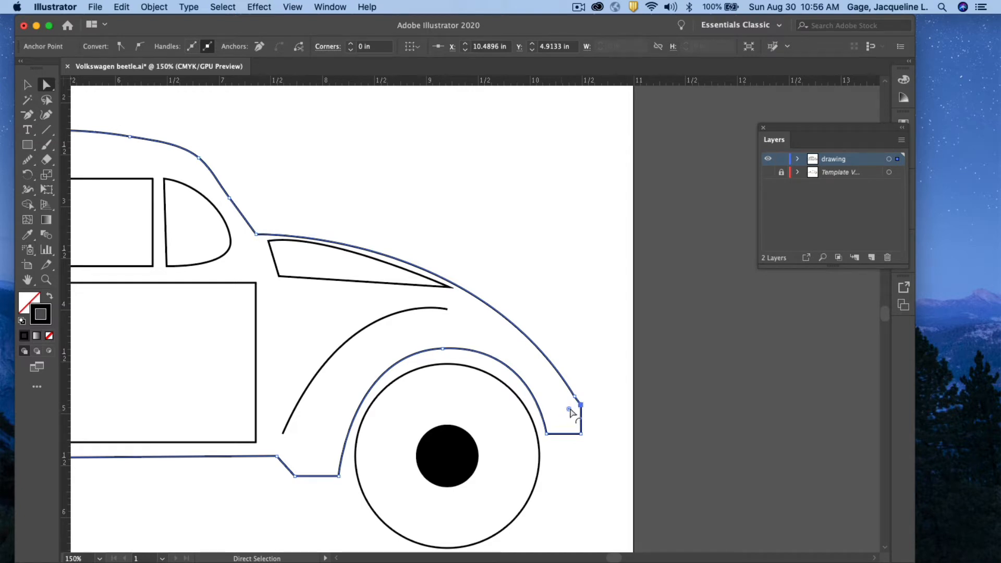
left_click_drag(568, 410, 549, 416)
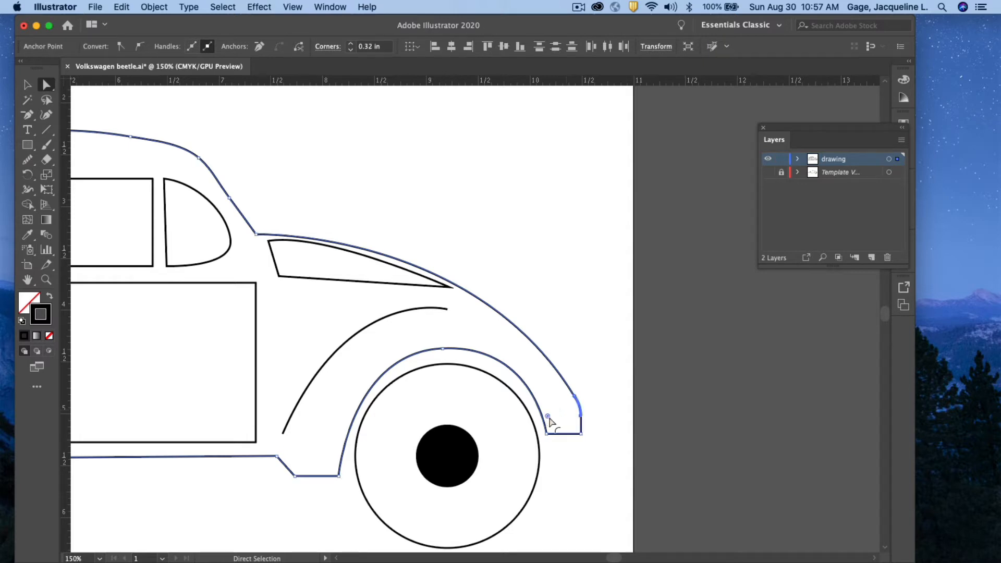
left_click(605, 421)
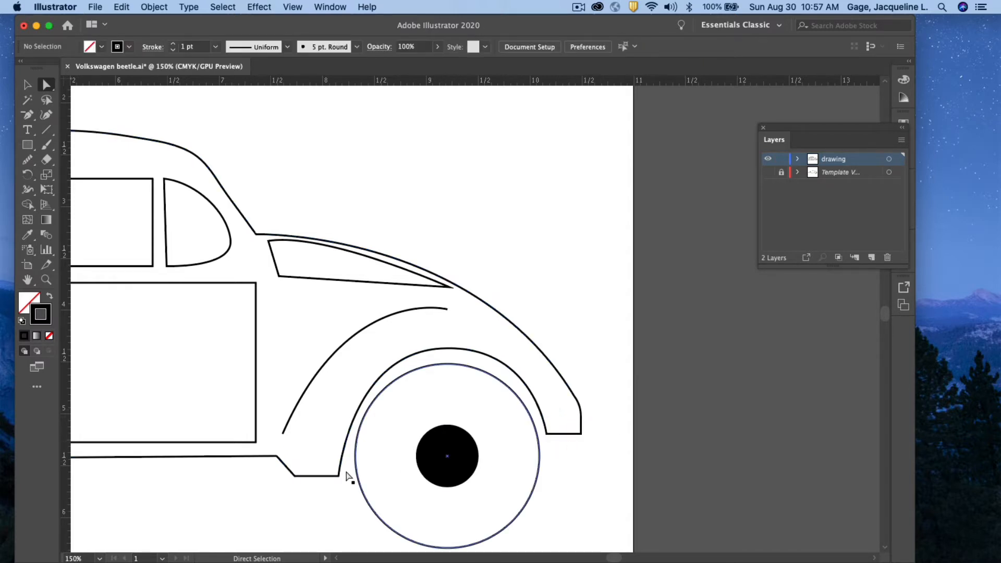
Step: Try a horizontal ruler guide along the middle window's top edge, and delete it
key("space")
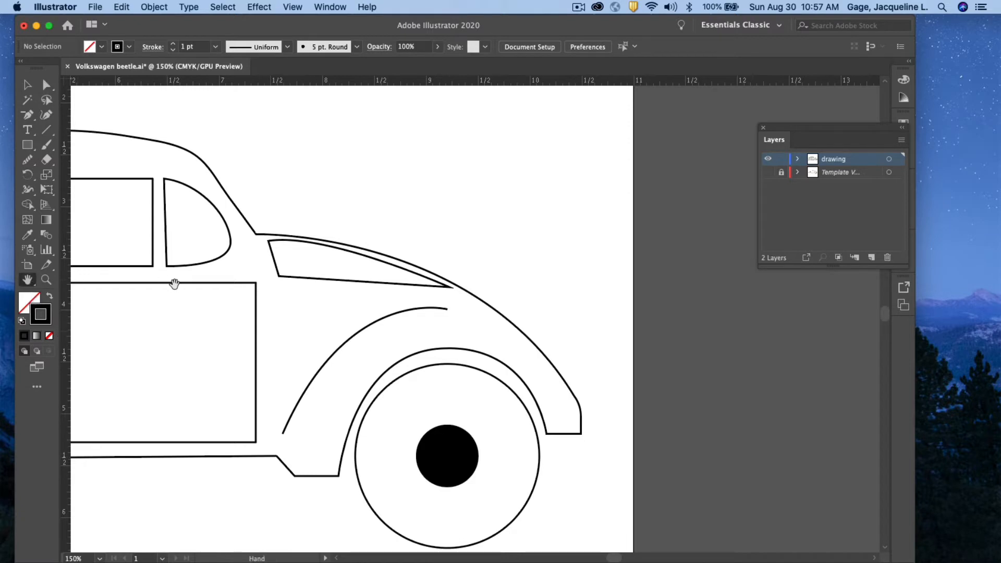
left_click_drag(174, 284, 460, 312)
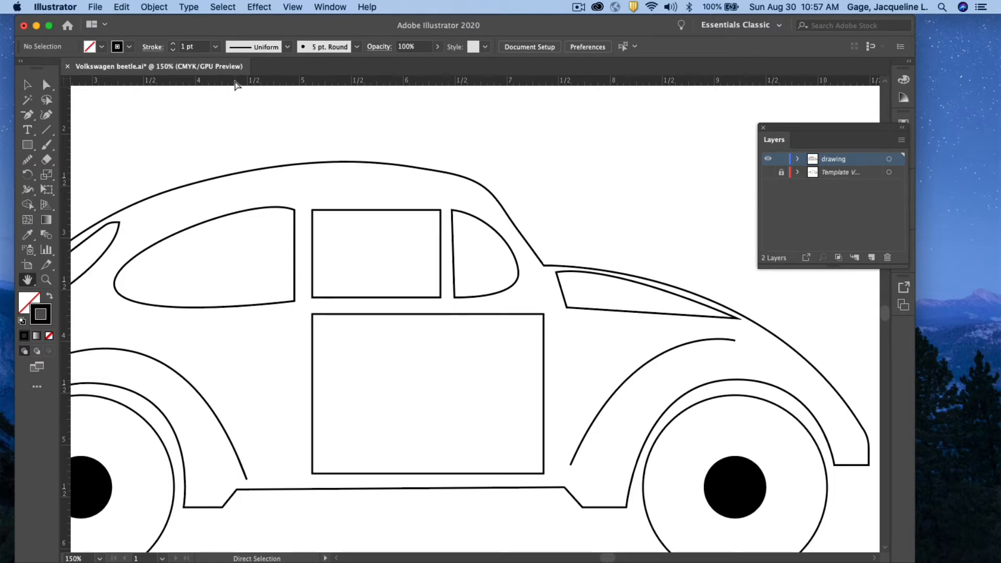
left_click_drag(358, 85, 365, 209)
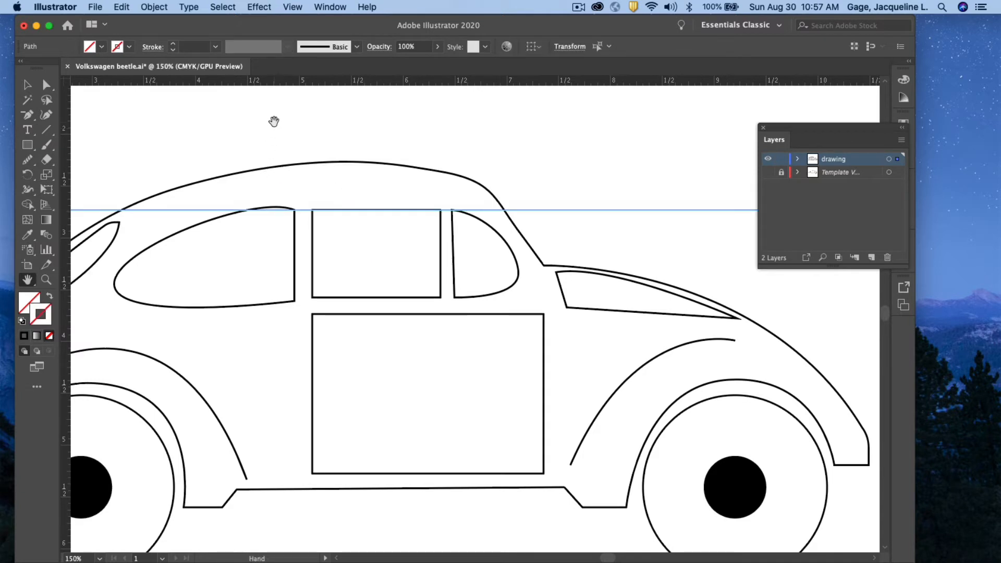
key("Delete")
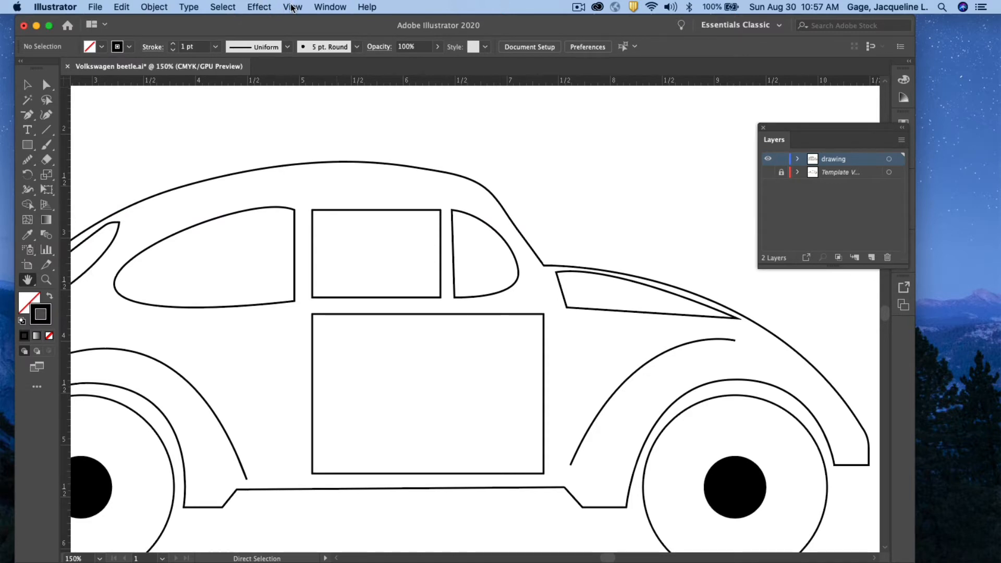
Step: Hide the rulers and show them again
left_click(292, 8)
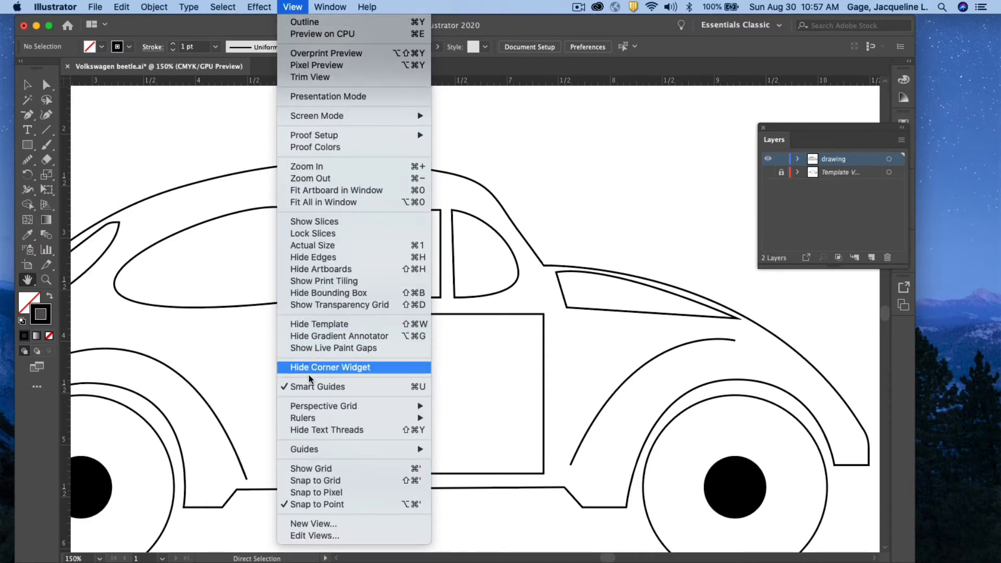
mouse_move(326, 418)
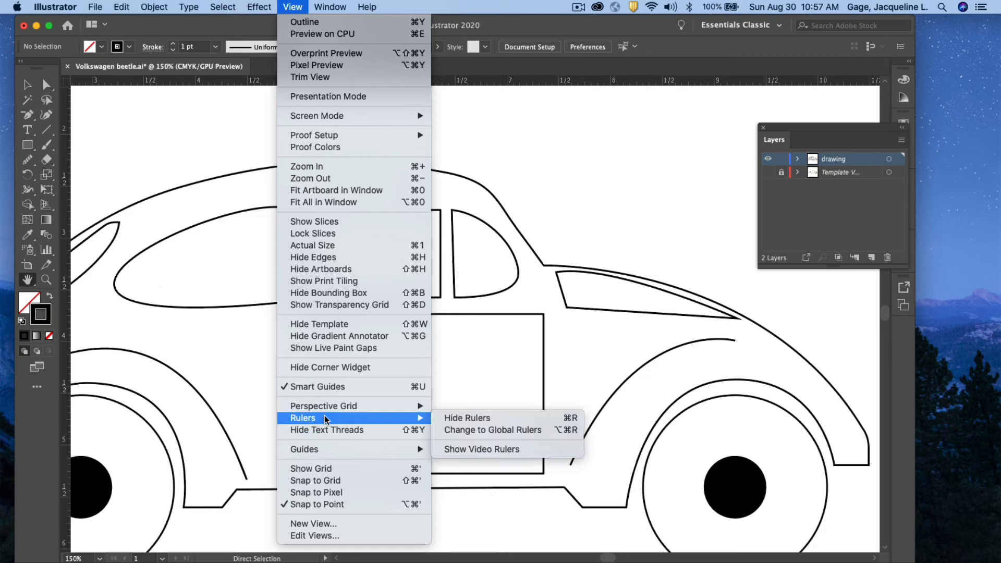
left_click(462, 415)
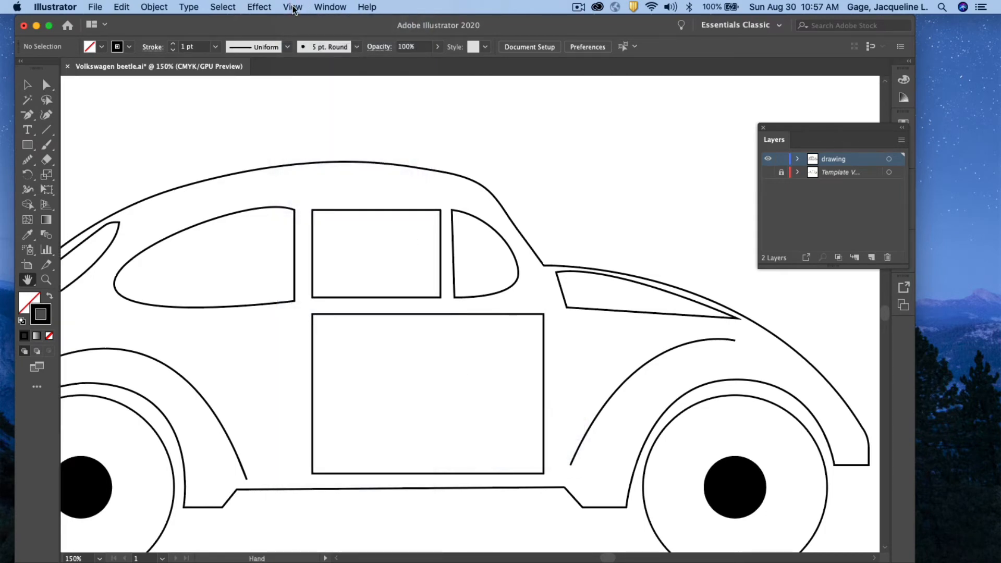
left_click(292, 8)
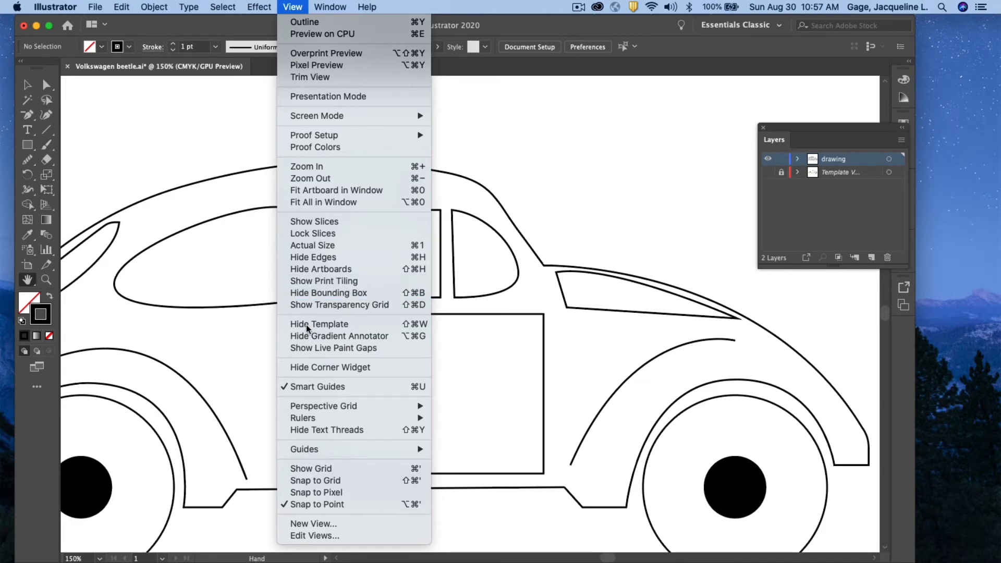
mouse_move(327, 418)
left_click(454, 418)
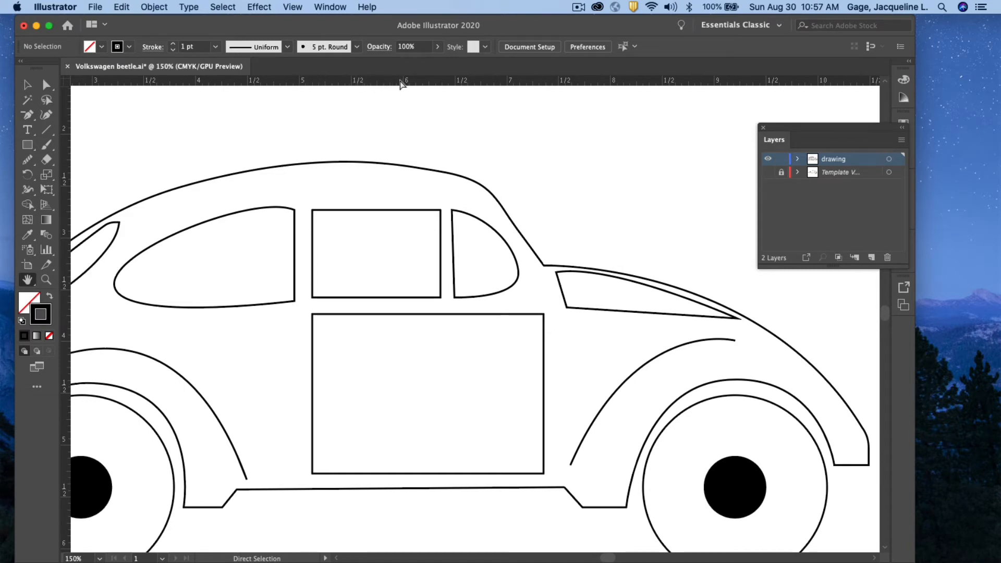
Step: Place a horizontal ruler guide along the middle window's top edge, and try a vertical guide at its rear edge, deleting that one
left_click_drag(401, 84, 391, 211)
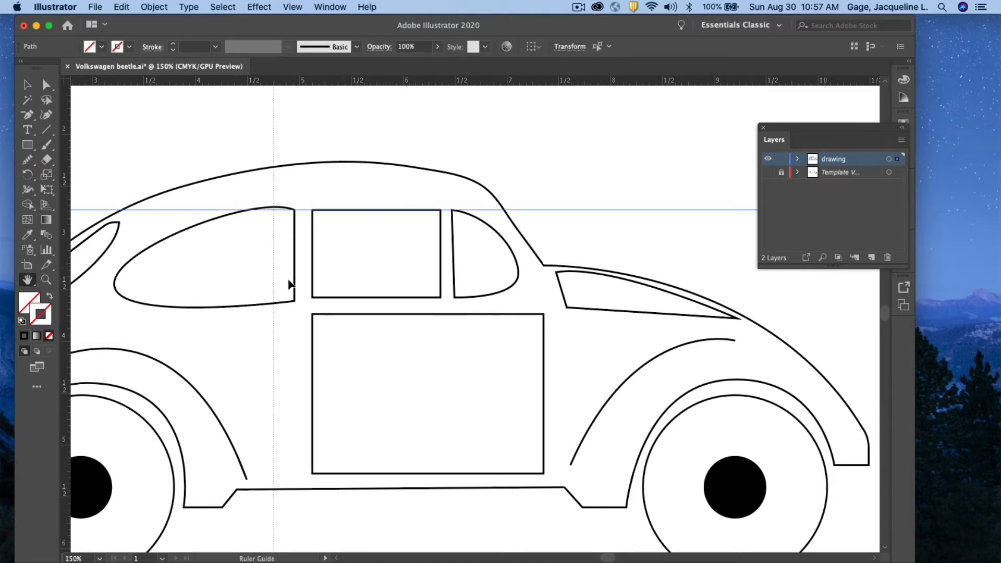
left_click_drag(289, 285, 313, 280)
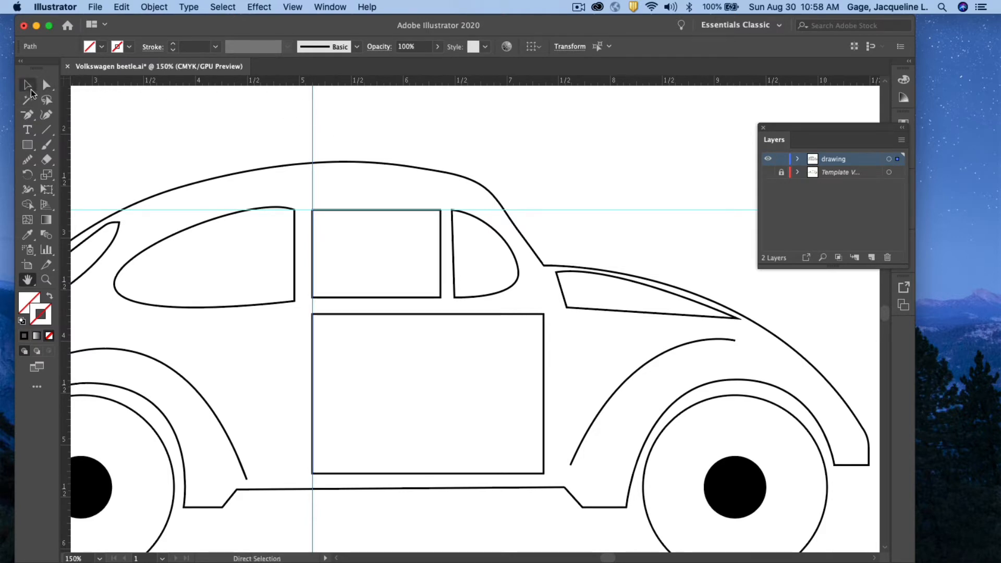
left_click(46, 85)
left_click(340, 129)
left_click(313, 120)
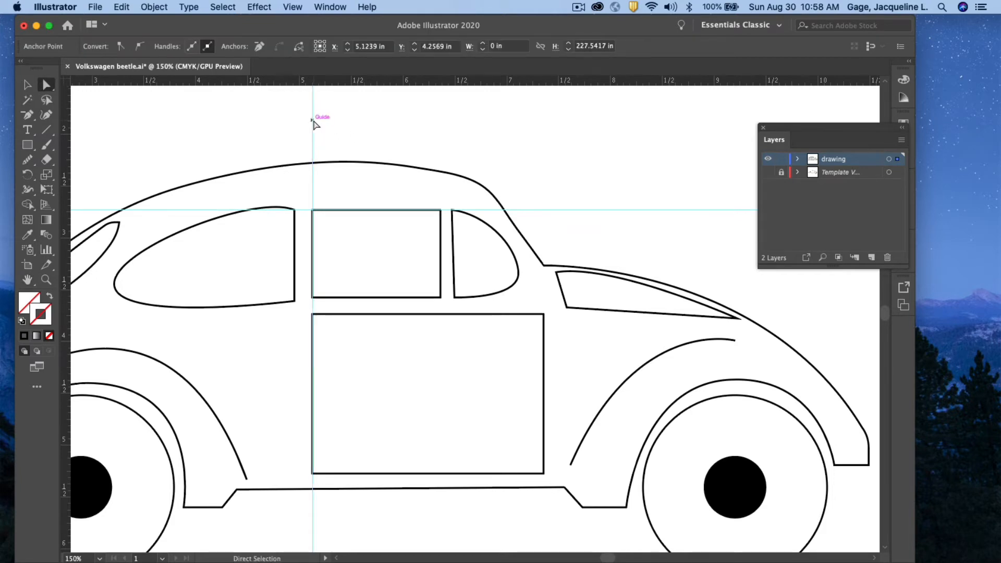
key("Delete")
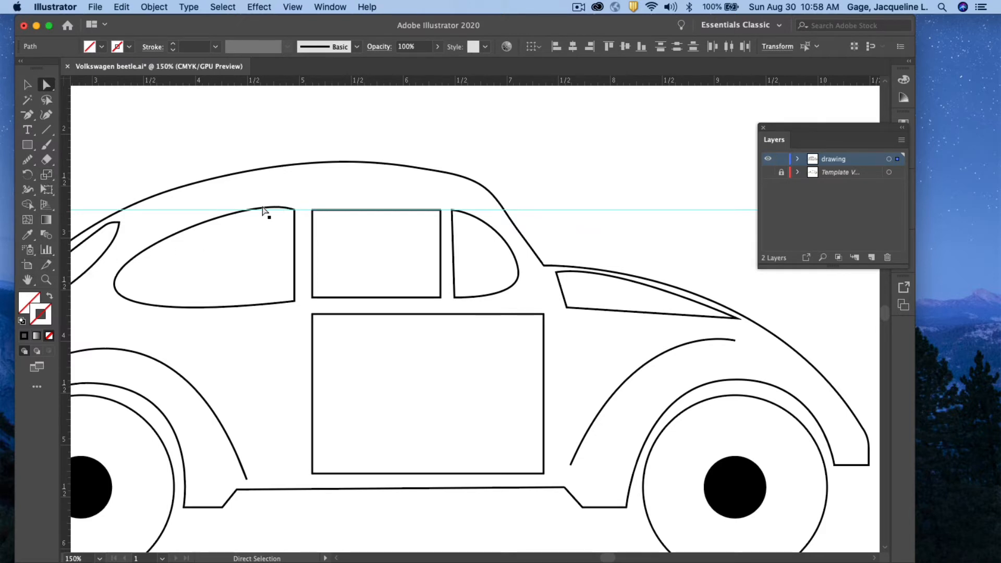
left_click(440, 212)
left_click(459, 214)
left_click(46, 281)
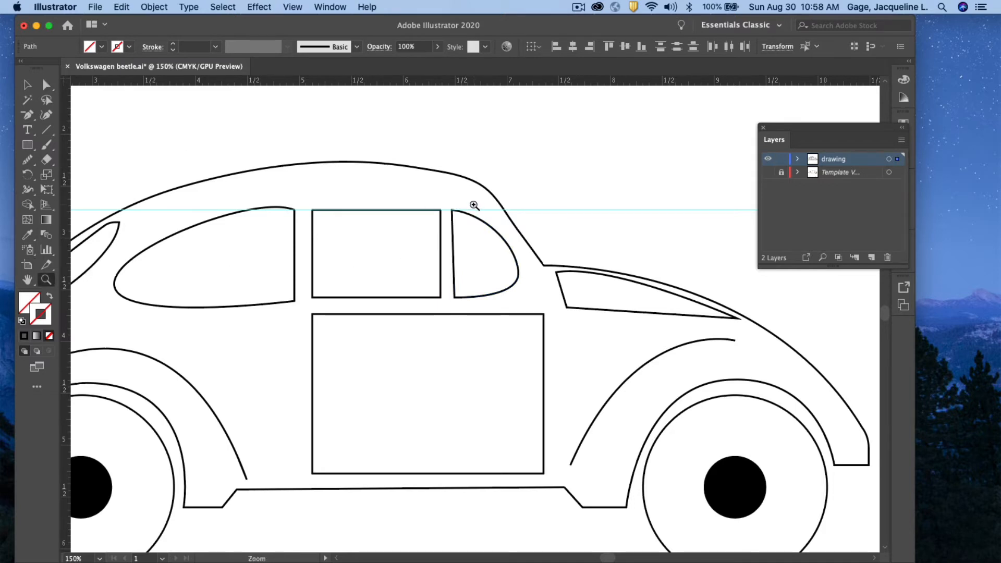
left_click_drag(473, 205, 629, 442)
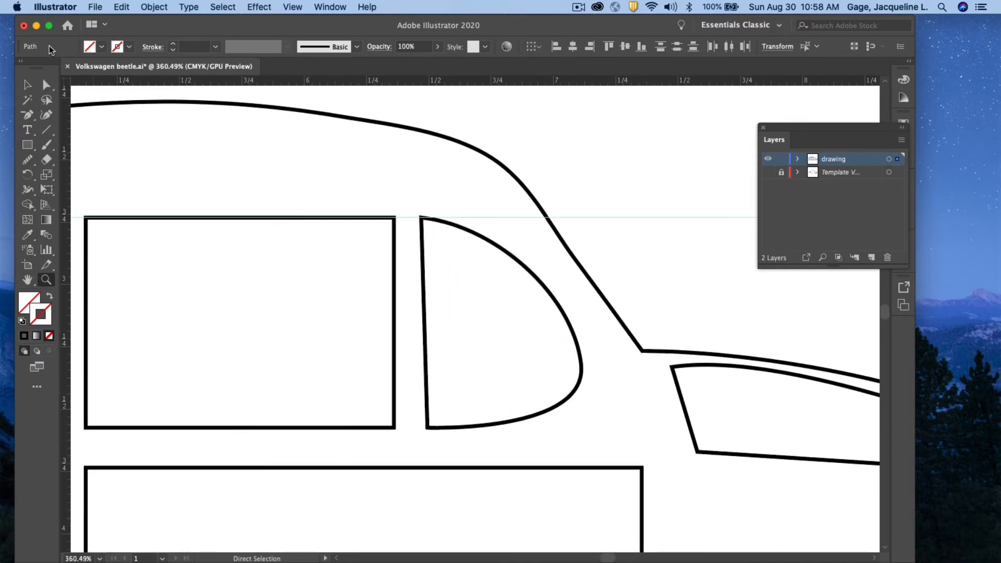
left_click(47, 86)
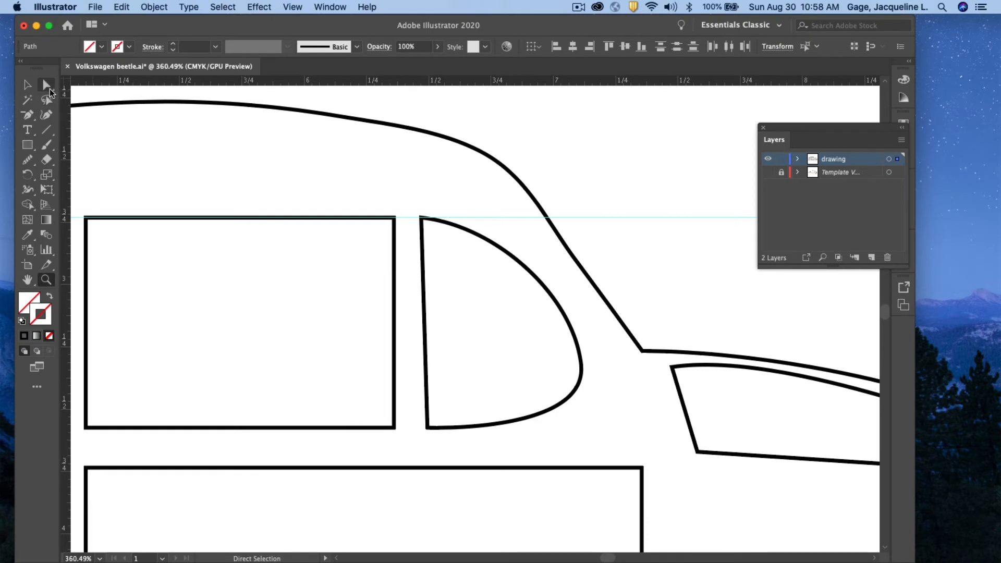
left_click(421, 218)
left_click(421, 219)
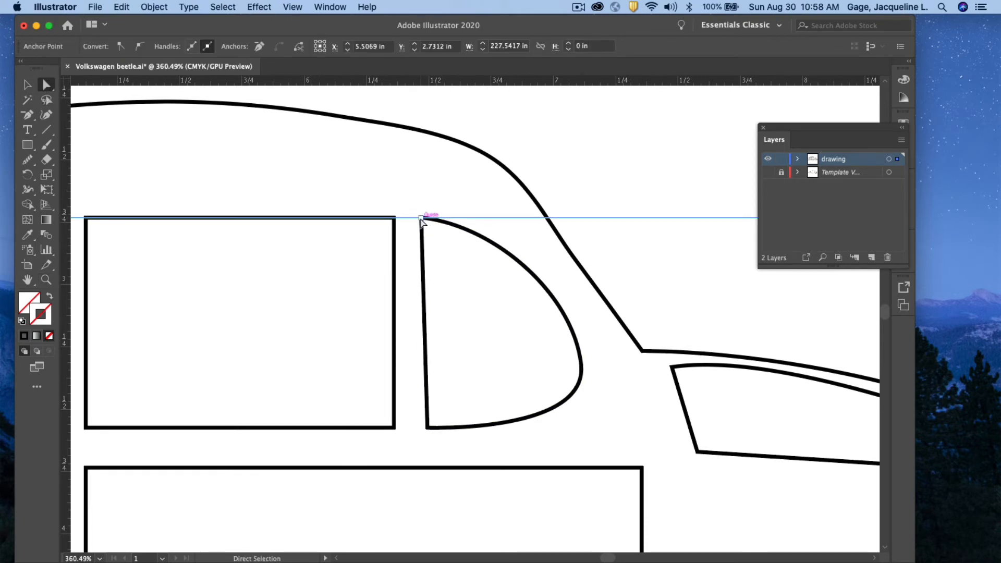
key("Down")
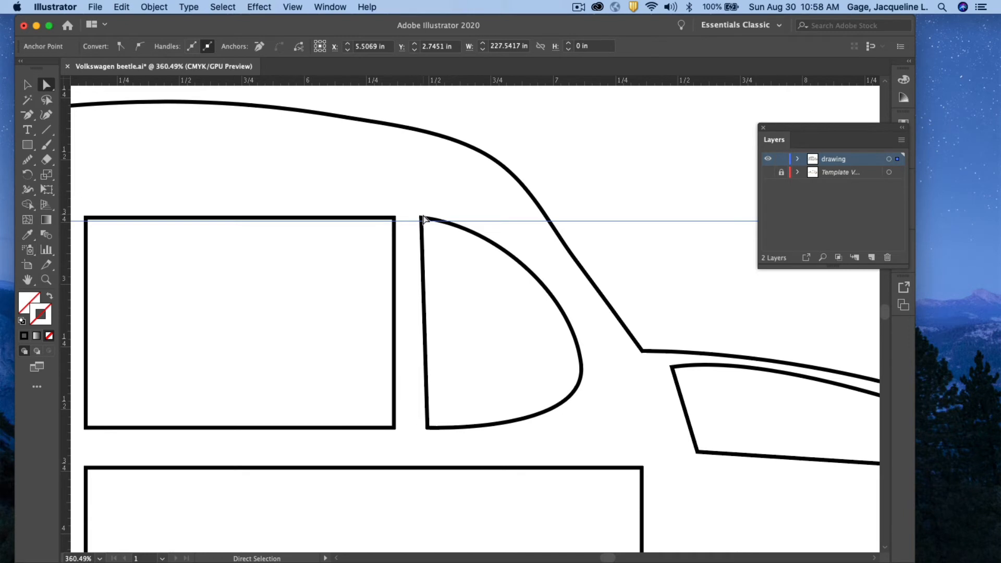
key("z")
key("Up")
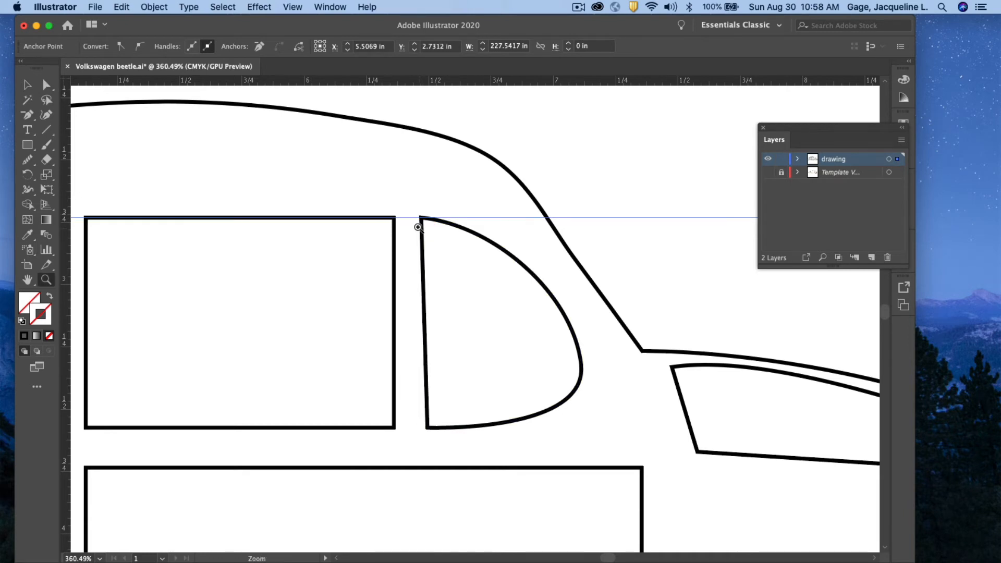
Step: Snap the front window's upper rear corner onto the horizontal guide
left_click(46, 85)
left_click(421, 232)
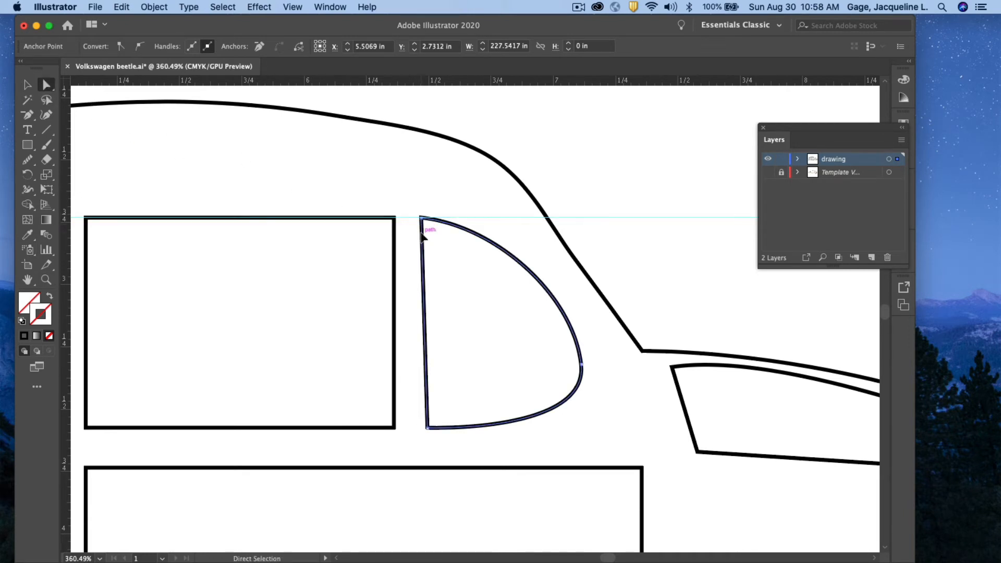
left_click_drag(421, 219, 421, 218)
left_click(403, 166)
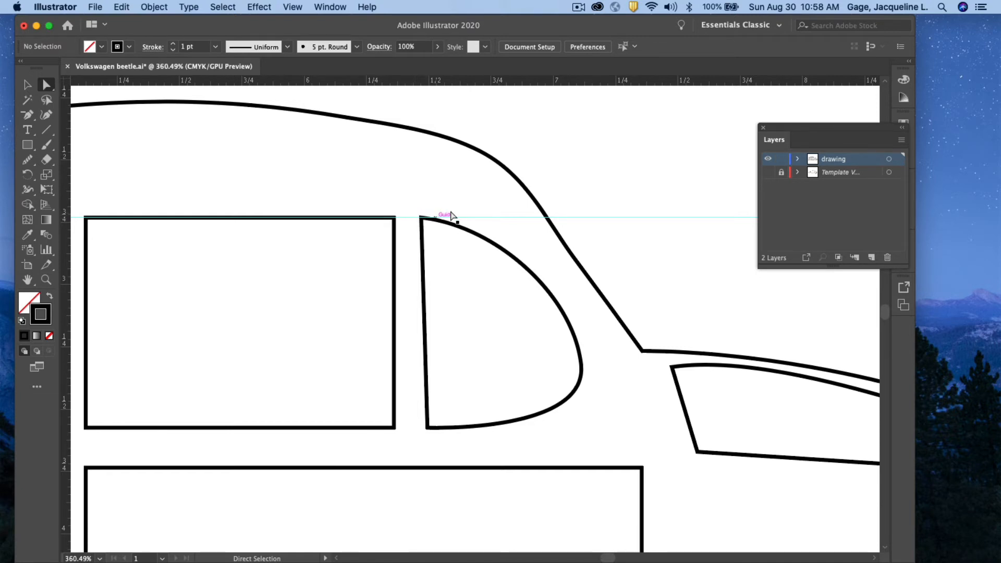
Step: Examine up close how the front window's upper rear corner and the middle window's top edge line up with the guide
left_click(424, 237)
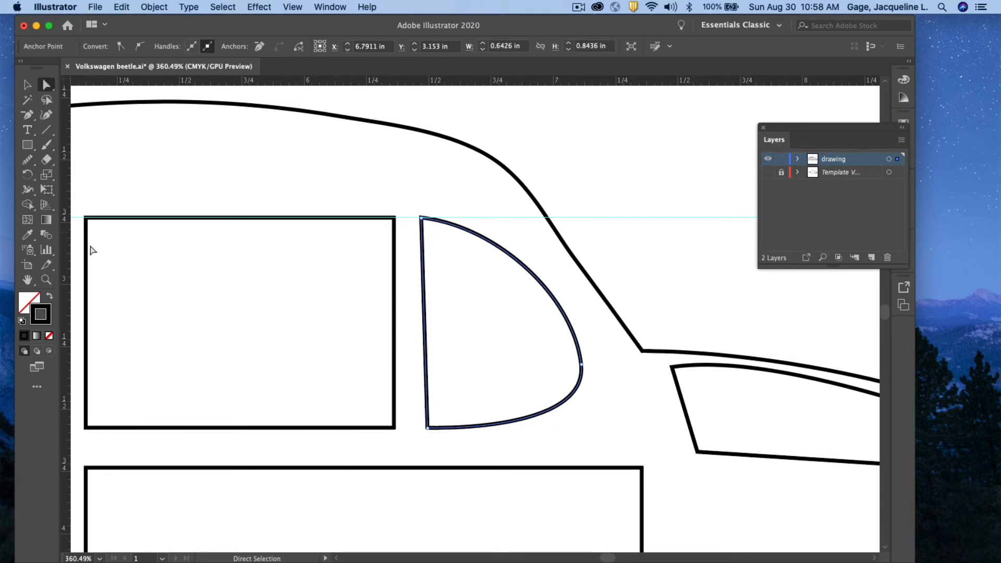
left_click(47, 280)
left_click(425, 223)
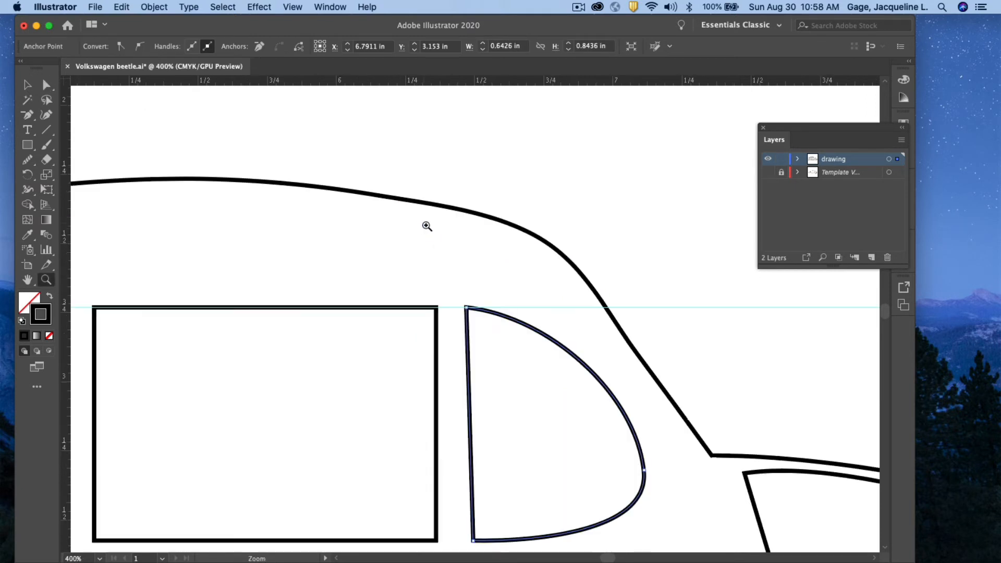
left_click(471, 313)
left_click(472, 316)
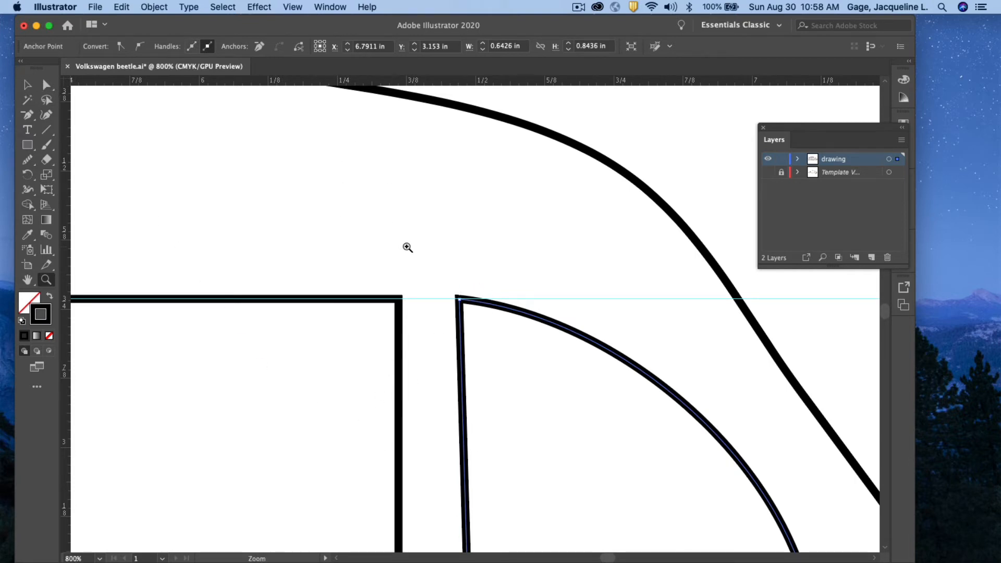
left_click(340, 253, "alt")
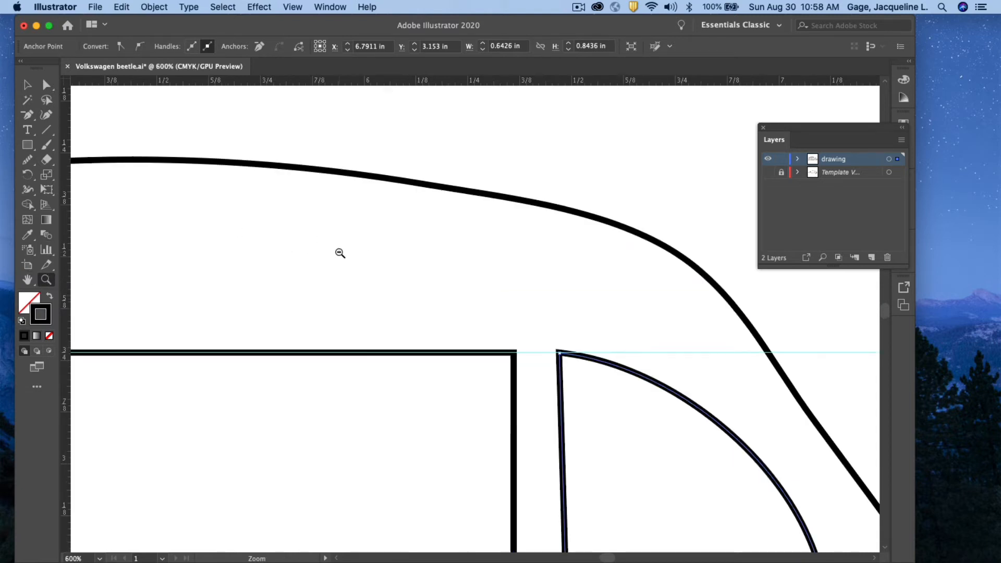
left_click(340, 252, "alt")
left_click(384, 277, "alt")
left_click(386, 328, "alt")
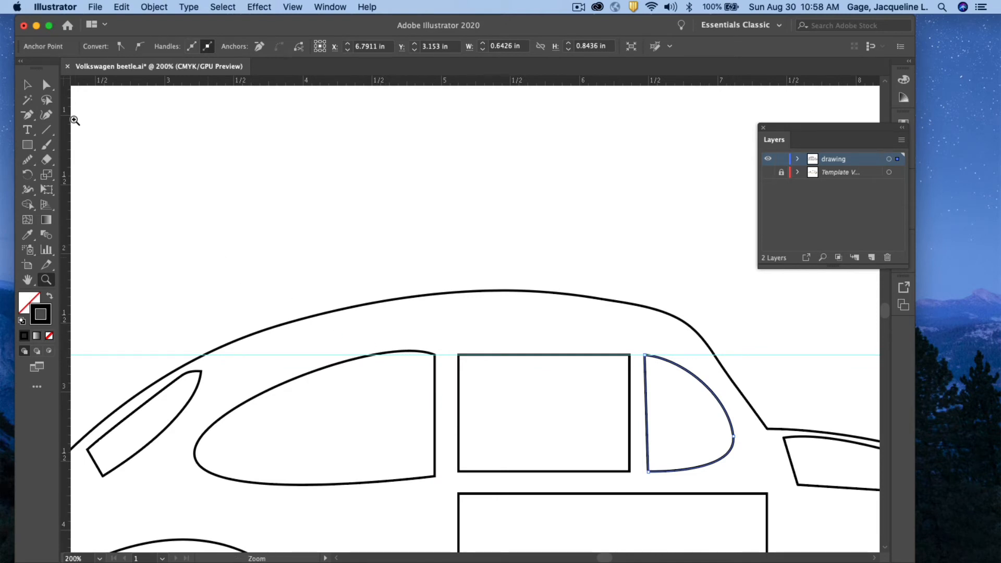
Step: Flatten the rear side window's upper curve to follow the guide by lowering the direction handle of its upper front corner
left_click(28, 84)
left_click(331, 367)
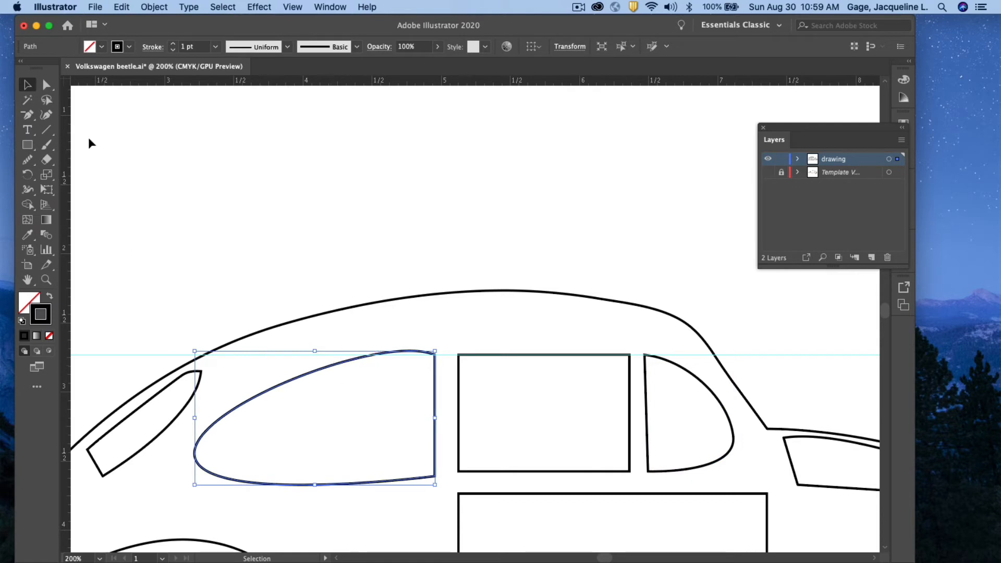
left_click(46, 84)
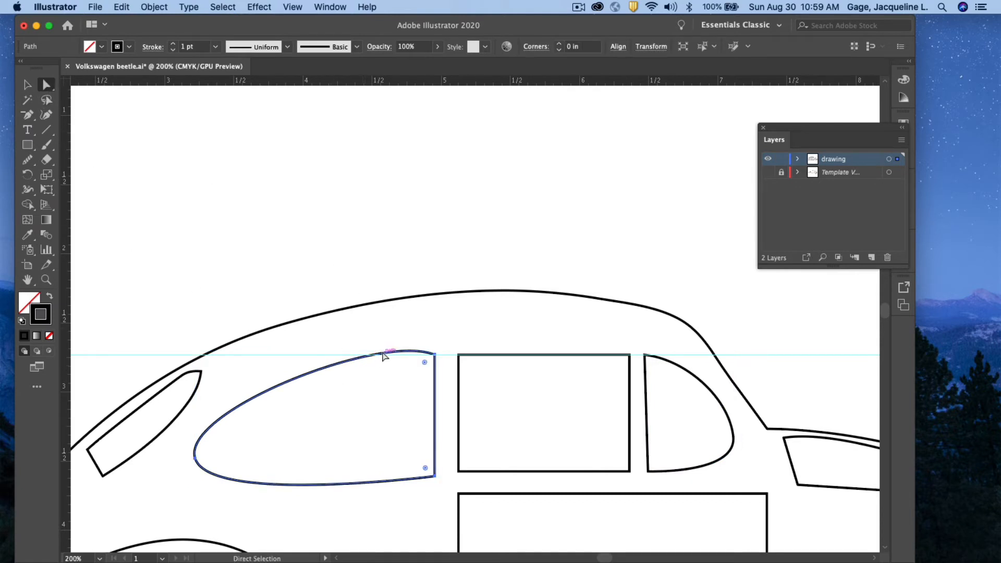
left_click(433, 355)
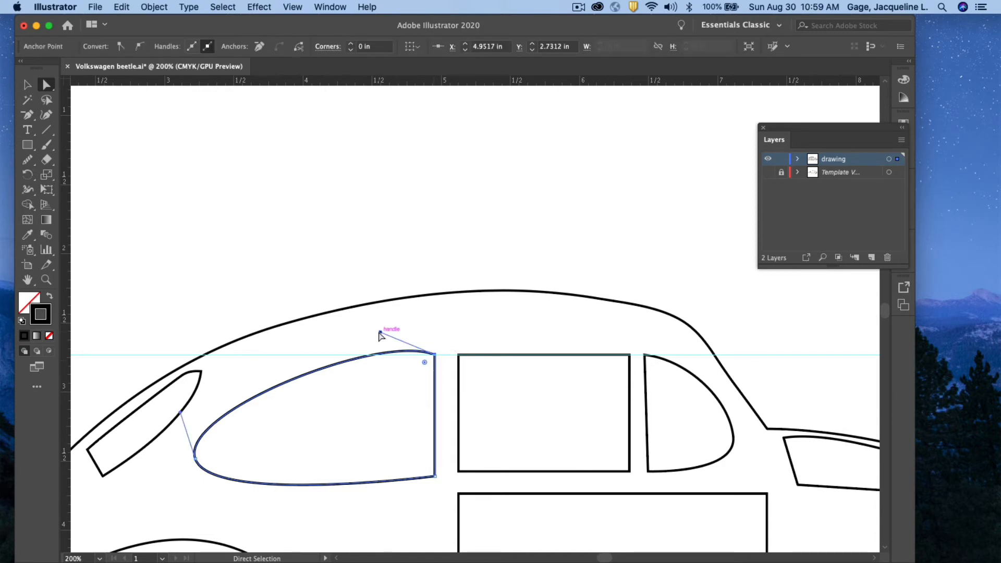
left_click_drag(380, 332, 376, 346)
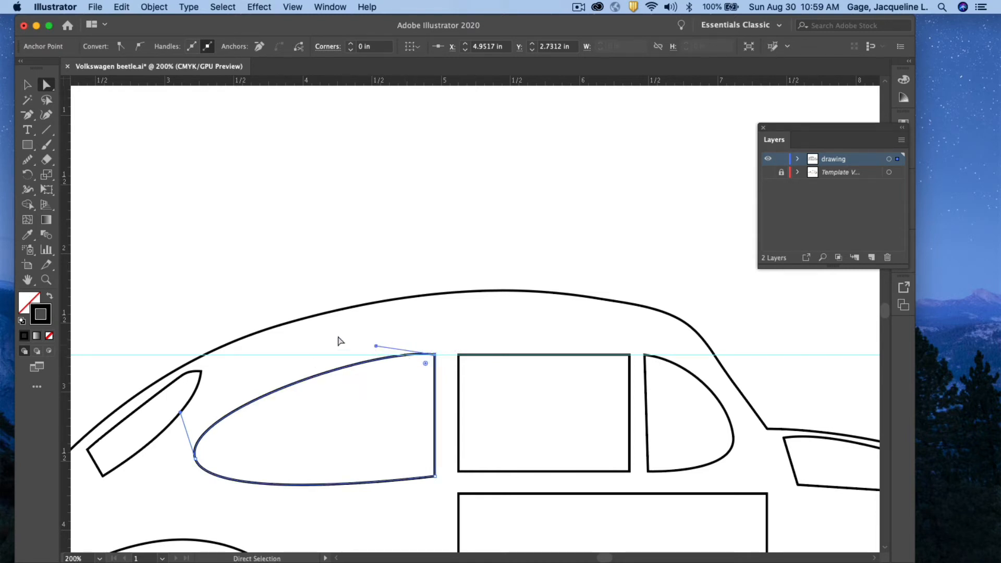
Step: Raise the rear side window's lower front corner to line up with the middle window's bottom edge
scroll(283, 345, "down", 5)
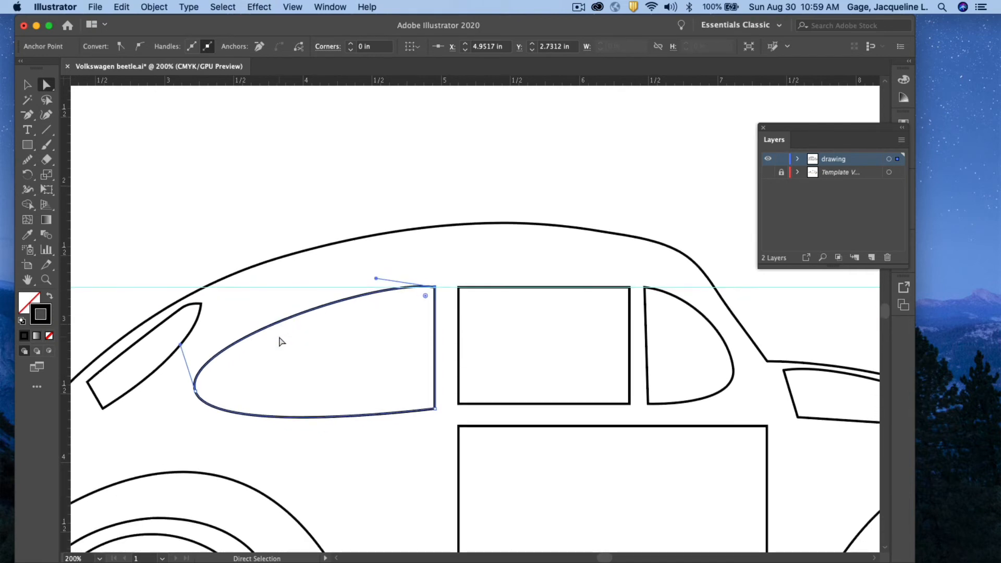
left_click(434, 409)
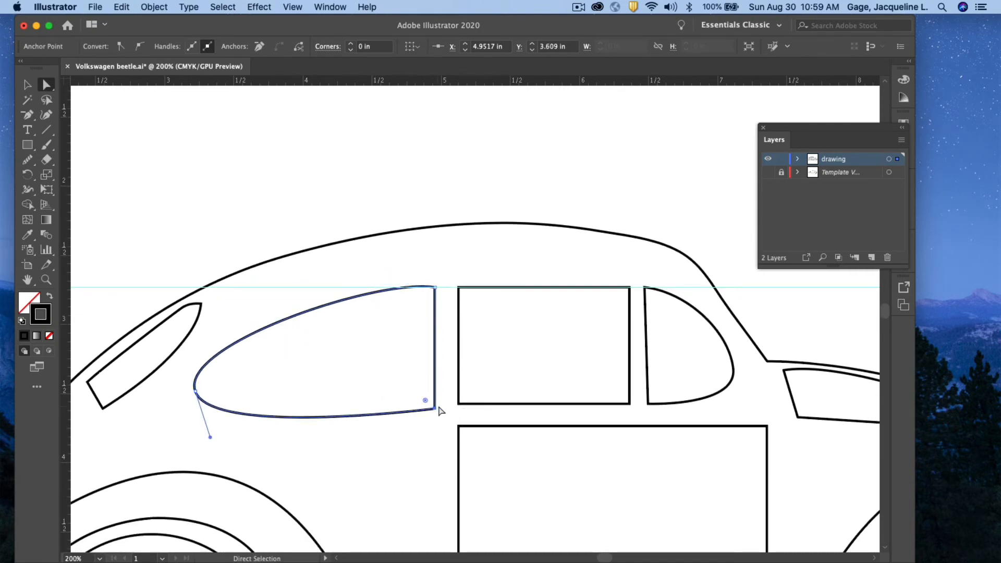
left_click_drag(434, 410, 435, 403)
left_click(409, 424)
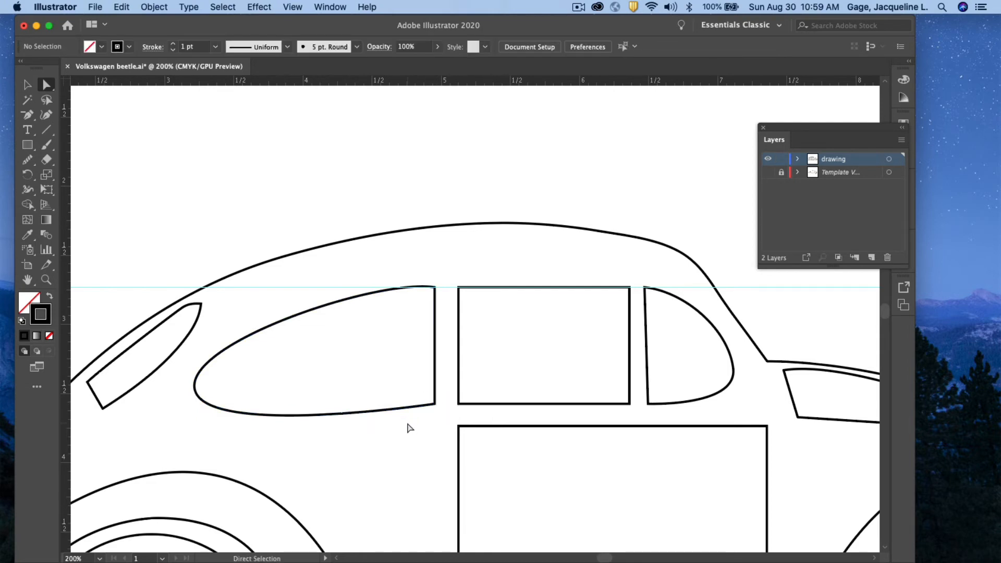
Step: Smooth the upper tip of the narrow slanted rear window with the Smooth tool
scroll(410, 428, "down", 1)
scroll(410, 427, "down", 3)
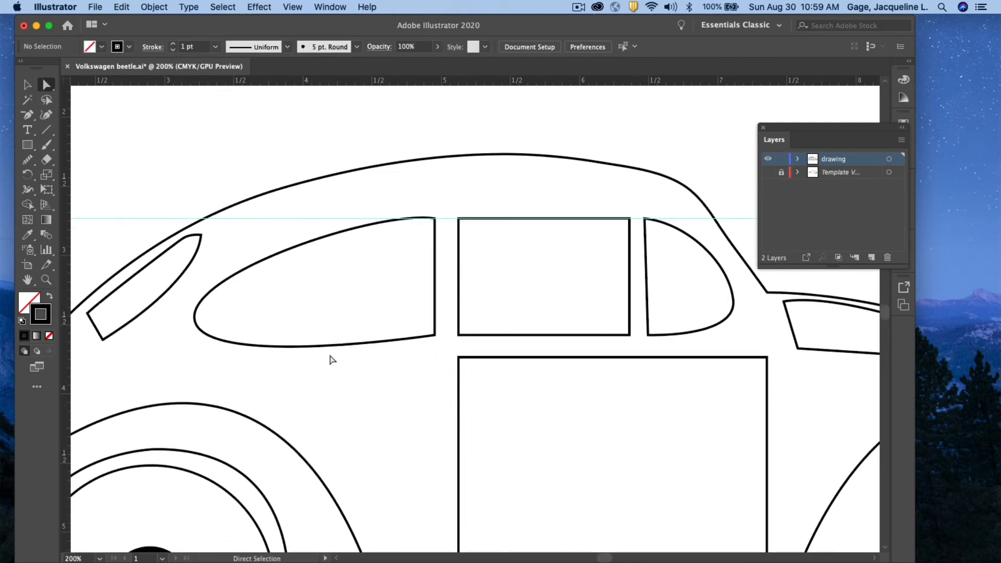
left_click(199, 252)
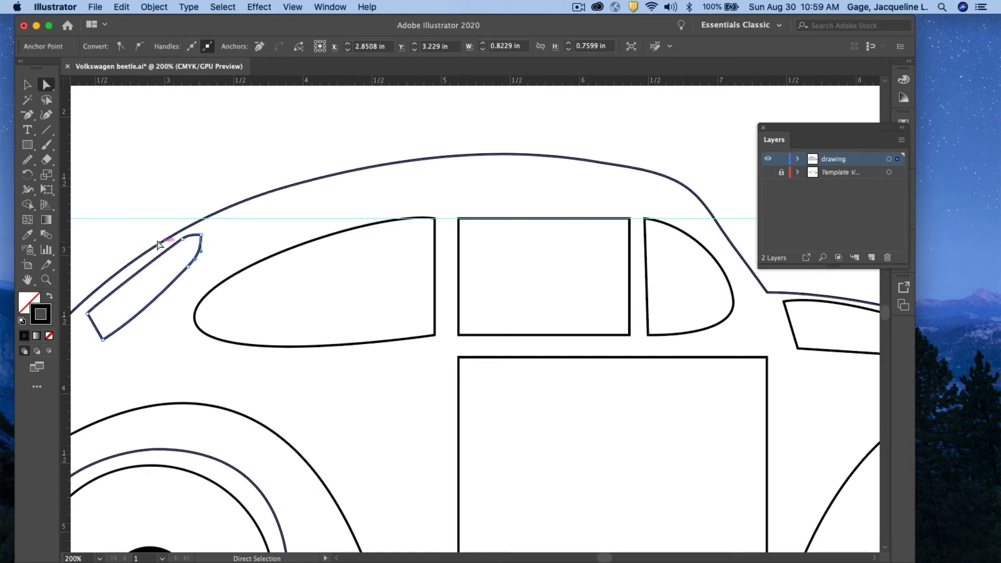
mouse_move(28, 159)
left_mouse_down()
mouse_move(70, 167)
mouse_move(72, 192)
left_mouse_up()
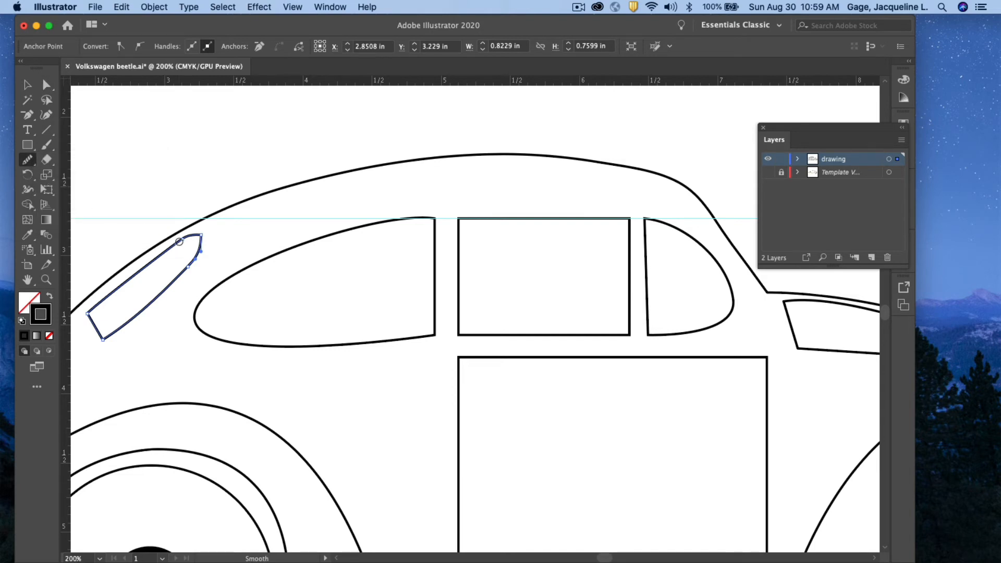
mouse_move(183, 237)
left_mouse_down()
mouse_move(201, 241)
mouse_move(197, 263)
left_mouse_up()
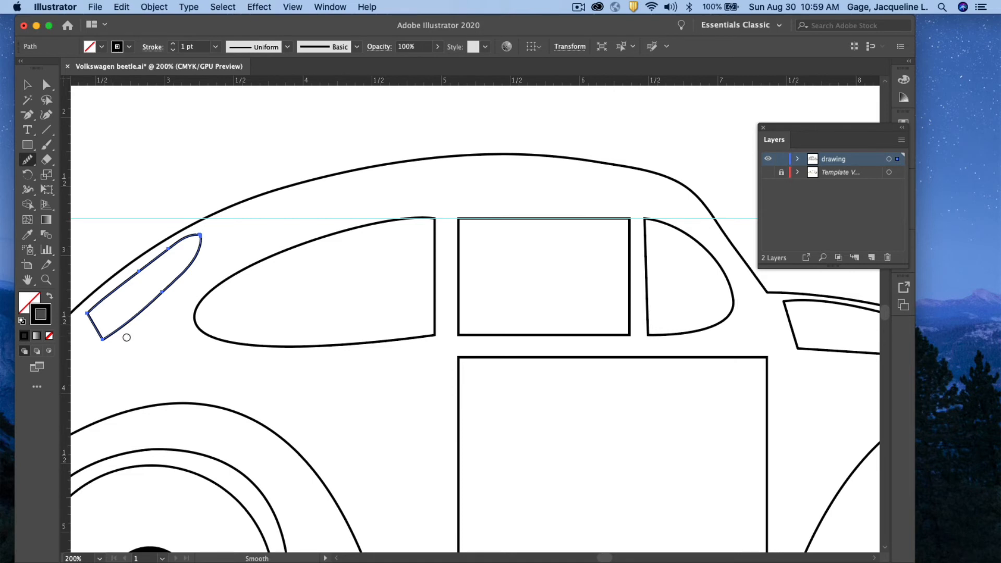
Step: Move the lower front endpoint of the rear fender arc to about X 4.42 in, Y 5.33 in
scroll(318, 376, "down", 5)
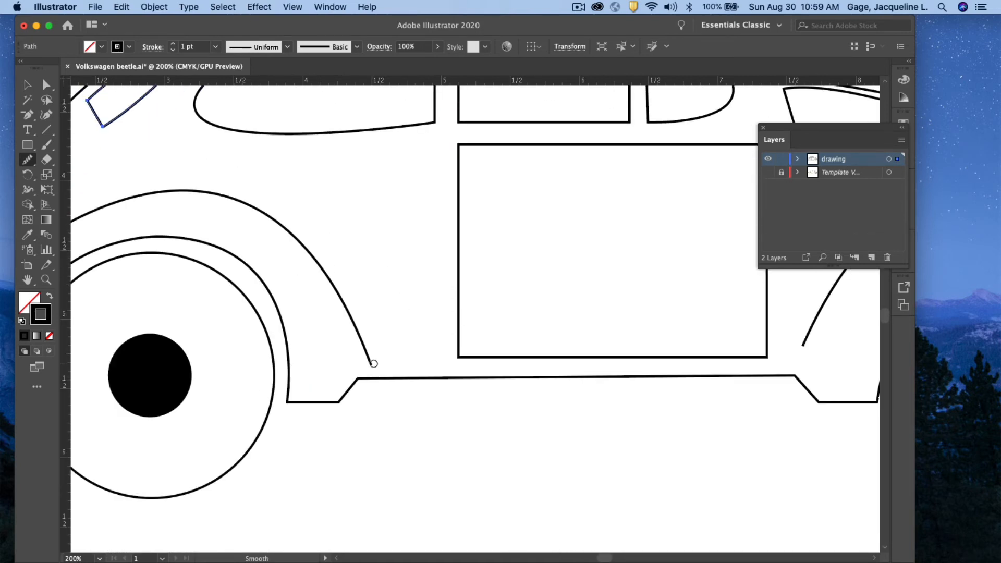
key("a")
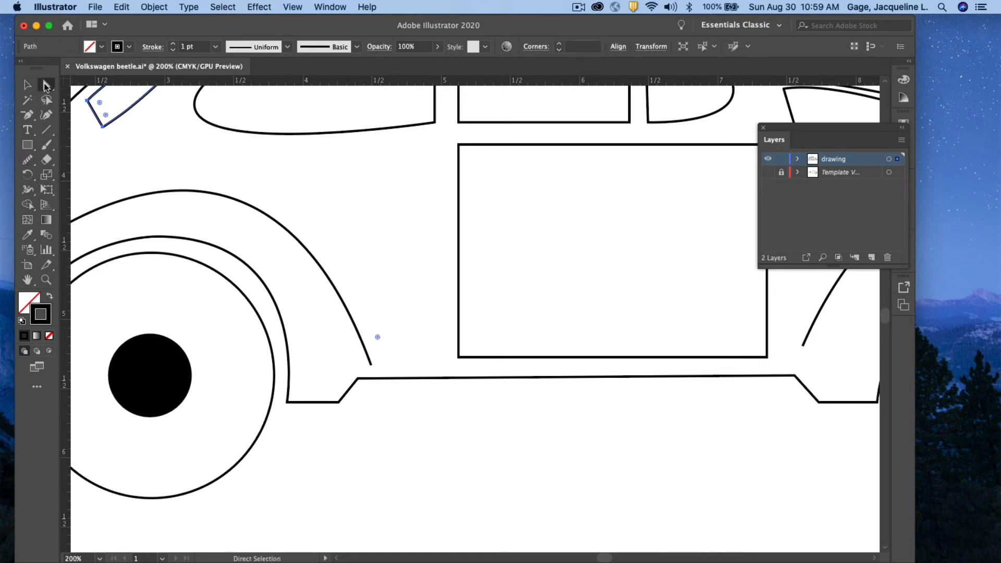
left_click(371, 365)
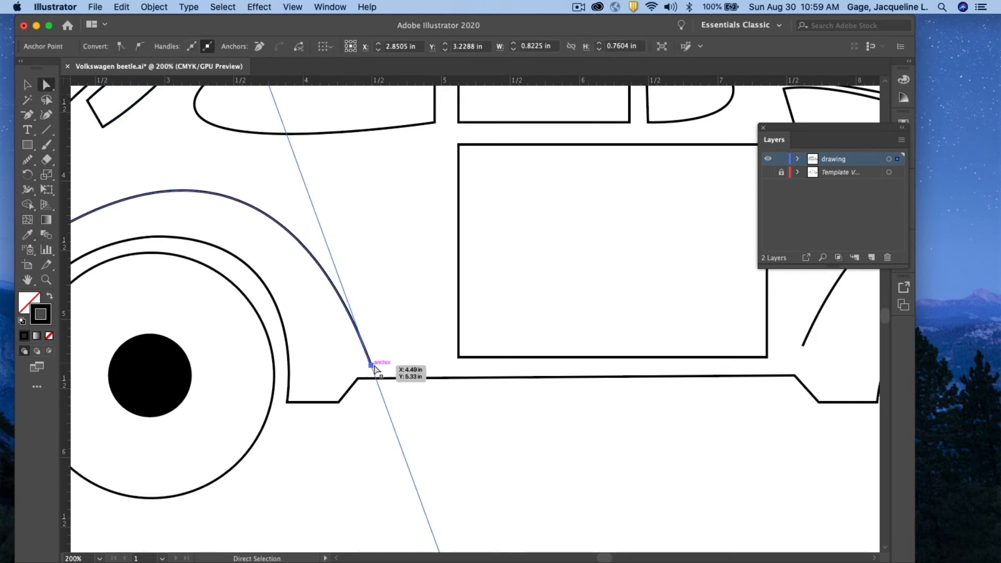
left_click_drag(371, 367, 364, 368)
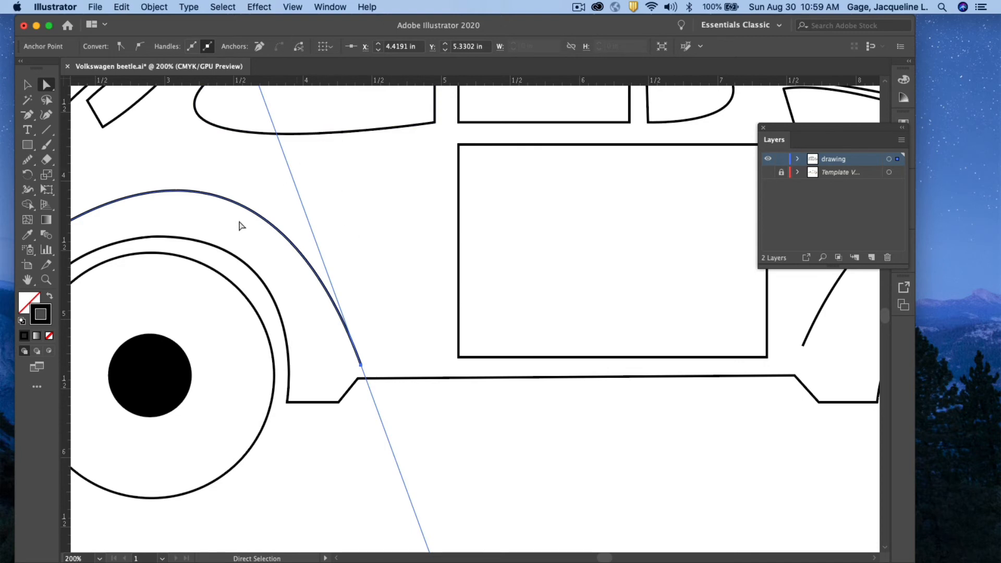
Step: Examine the adjusted rear fender arc in relation to the whole car outline
left_click(45, 280)
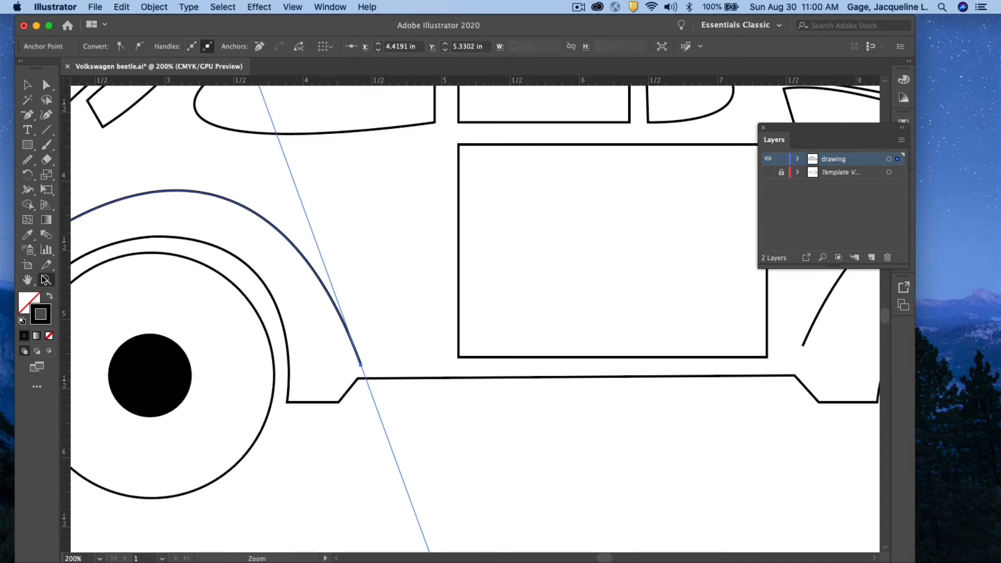
left_click(379, 285, "alt")
left_click(380, 287, "alt")
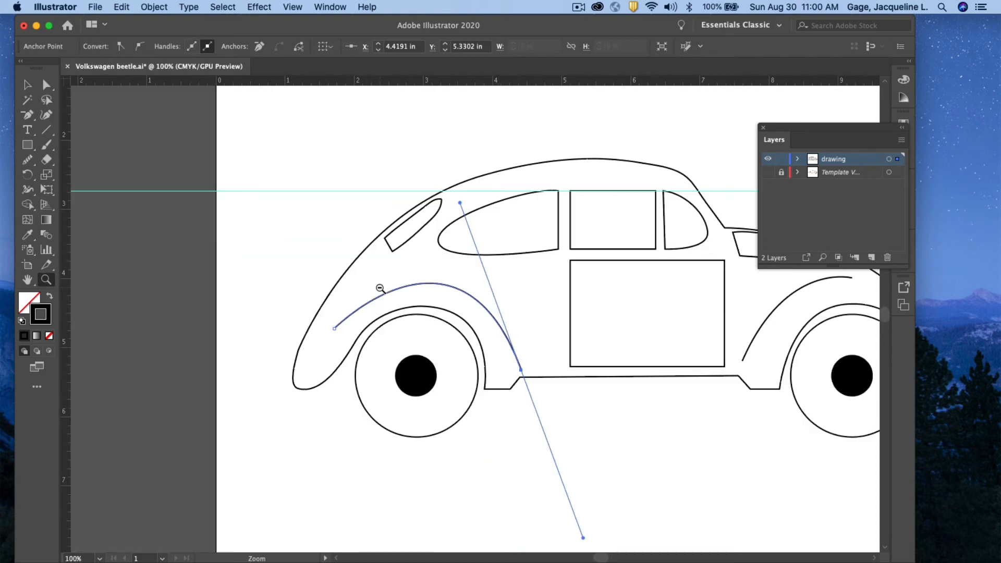
left_click(46, 85)
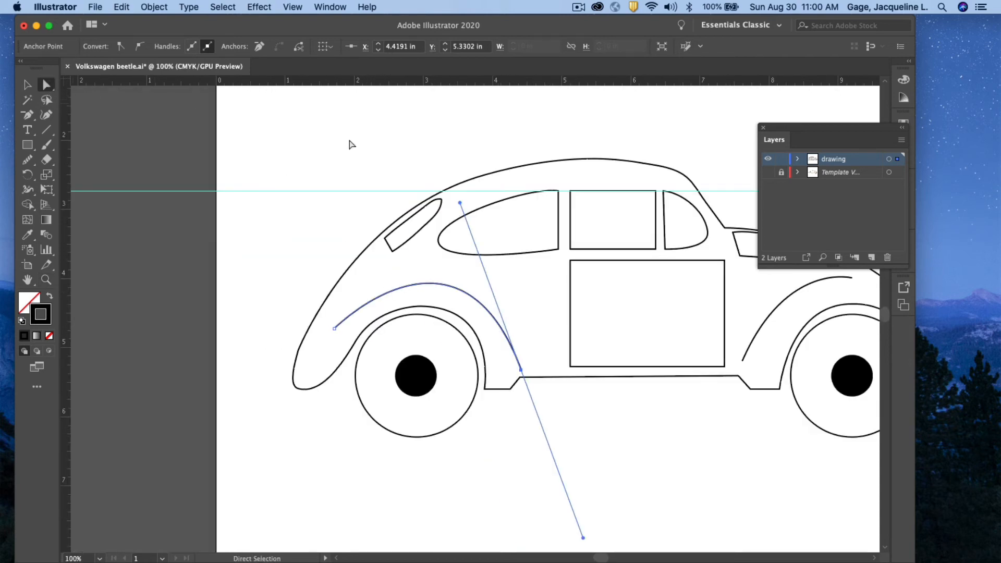
Step: Reshape the rear fender arc by adjusting both direction handles of its lower front endpoint
left_click_drag(460, 202, 438, 193)
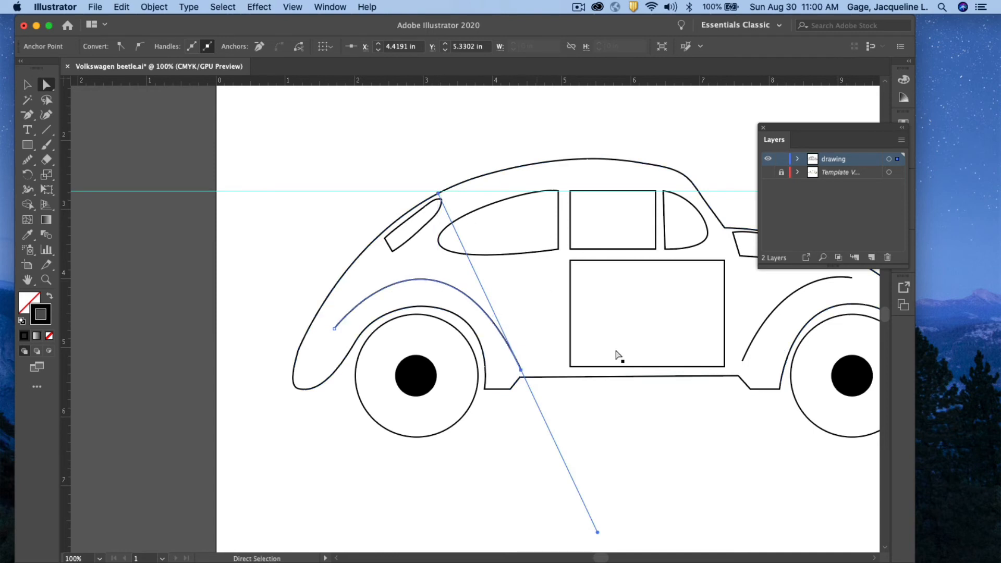
mouse_move(598, 532)
left_mouse_down()
mouse_move(604, 511)
mouse_move(588, 517)
left_mouse_up()
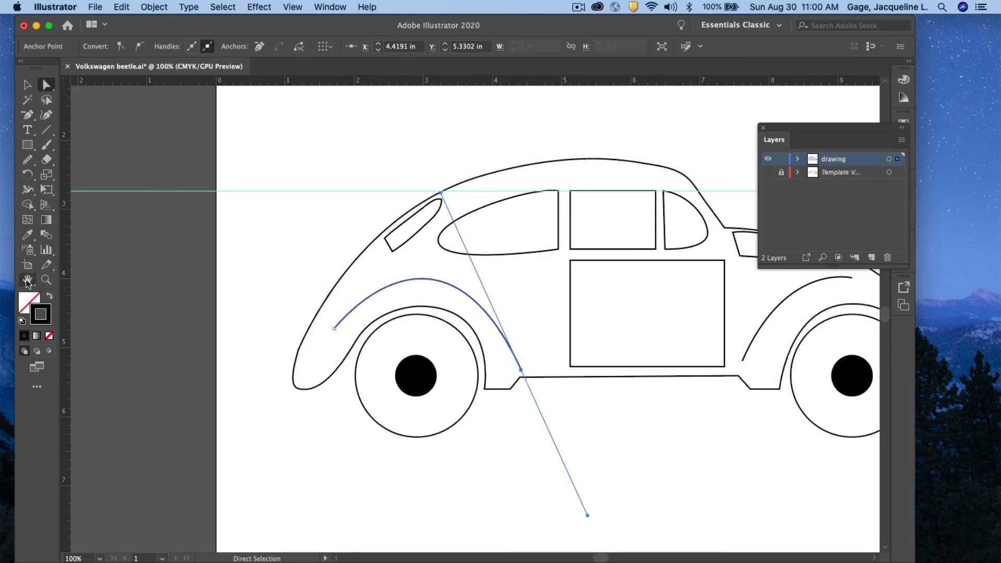
Step: Smooth the roofline of the car body outline from above the rear side window to the windshield with the Smooth tool
key("space")
left_click_drag(526, 257, 279, 252)
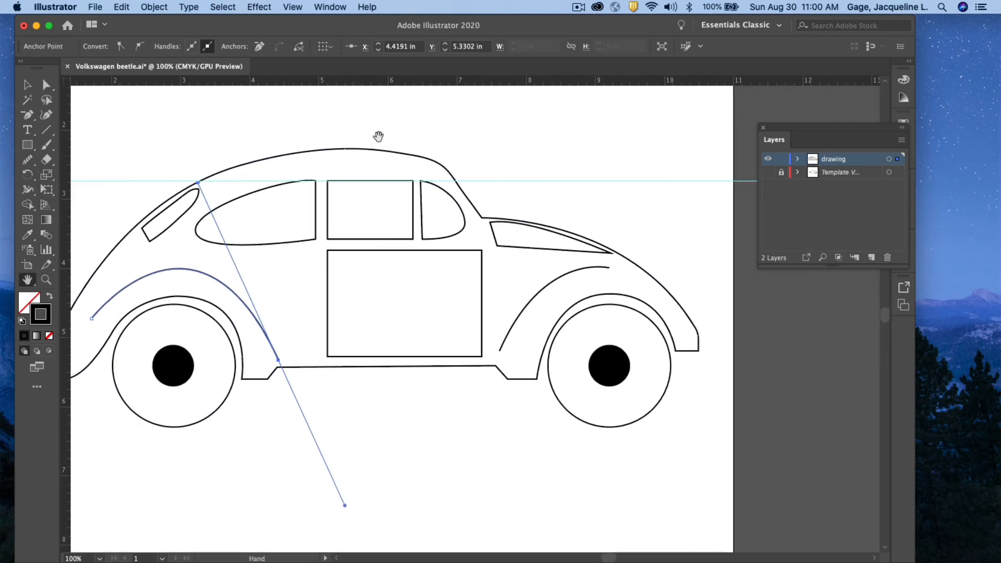
left_click(27, 84)
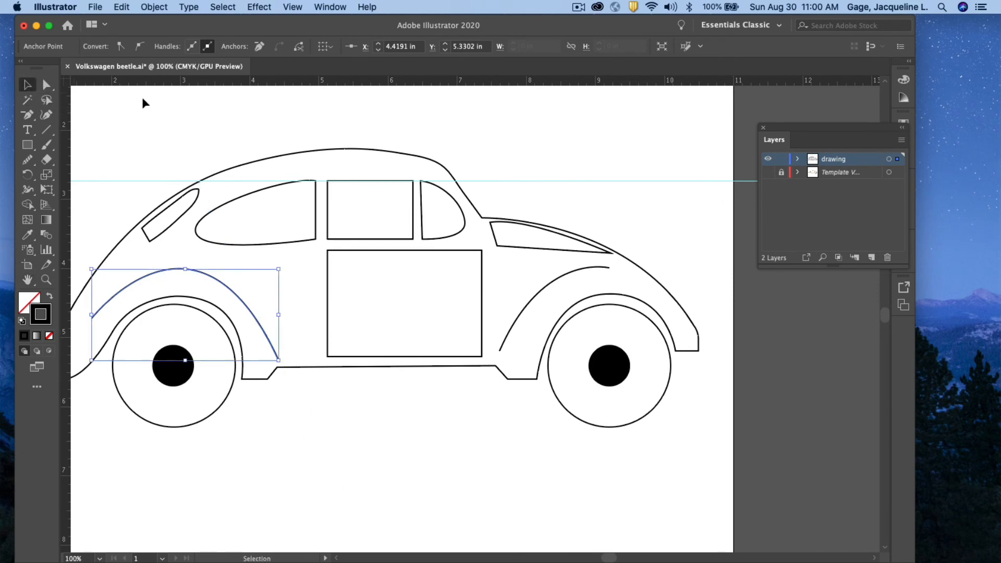
left_click(346, 149)
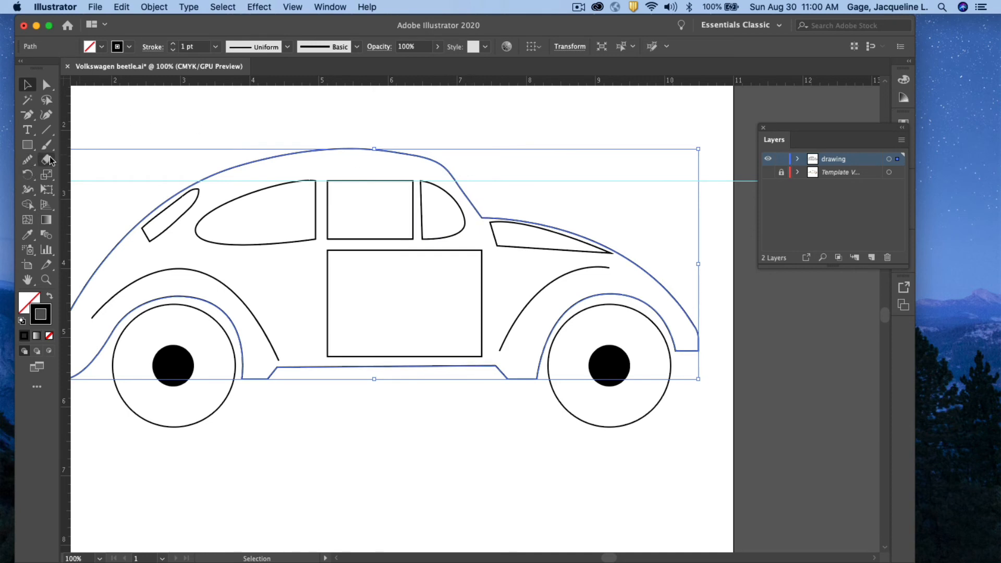
left_click(27, 160)
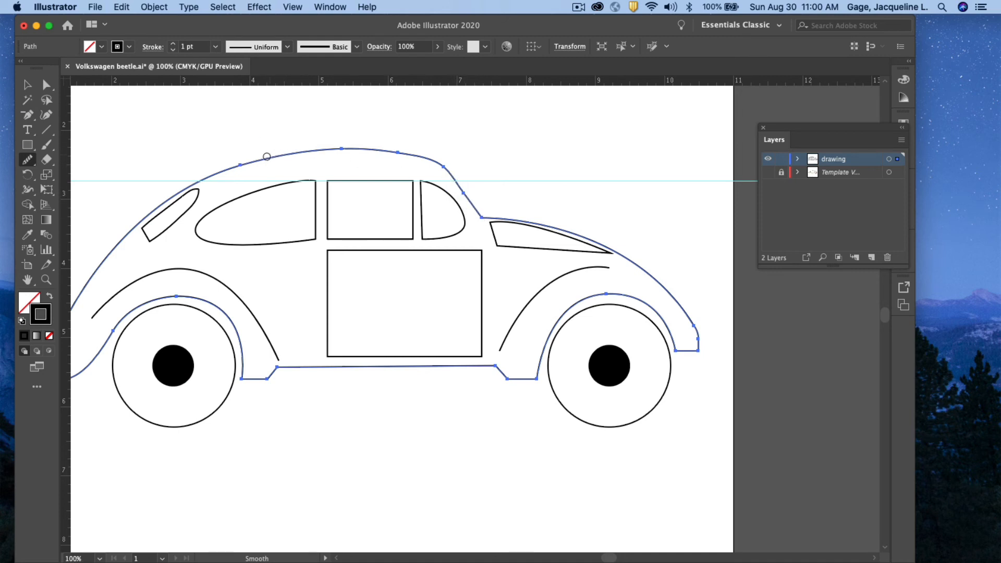
mouse_move(240, 164)
left_mouse_down()
mouse_move(348, 150)
mouse_move(417, 162)
mouse_move(451, 176)
mouse_move(464, 195)
left_mouse_up()
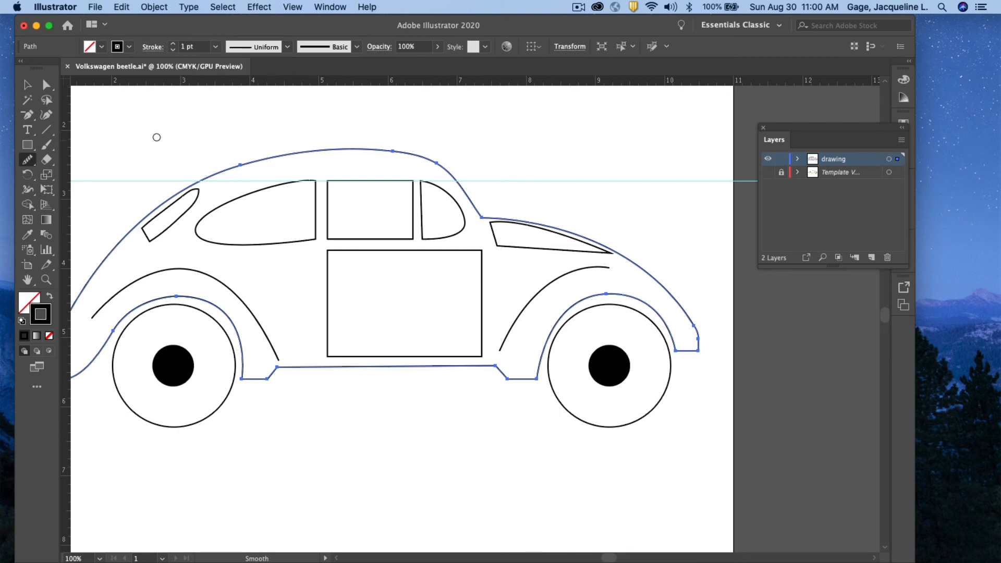
Step: Flatten the roof's top curve by lowering the rear direction handle of the anchor near X 6.07 in, Y 2.30 in
key("v")
left_click(46, 87)
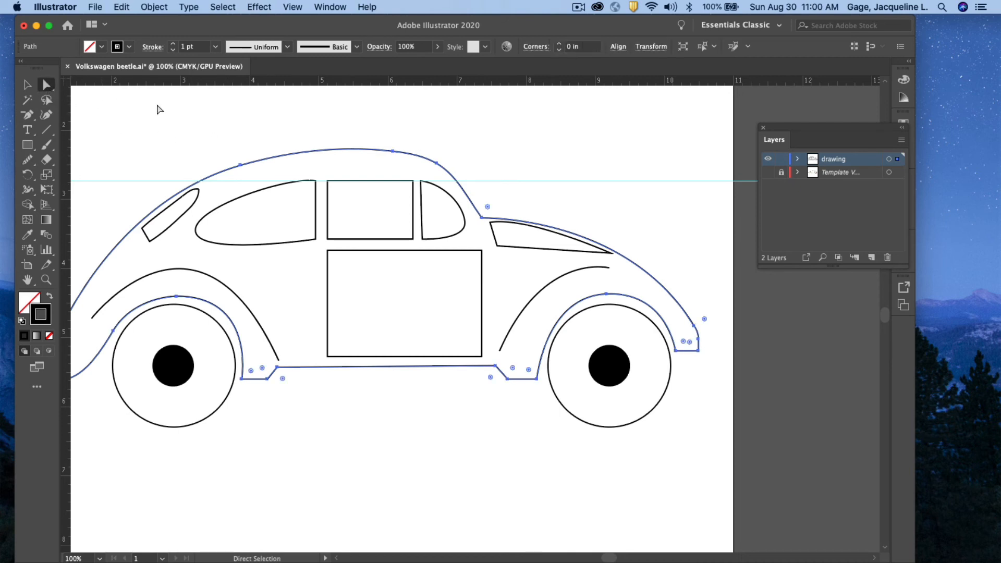
left_click(393, 152)
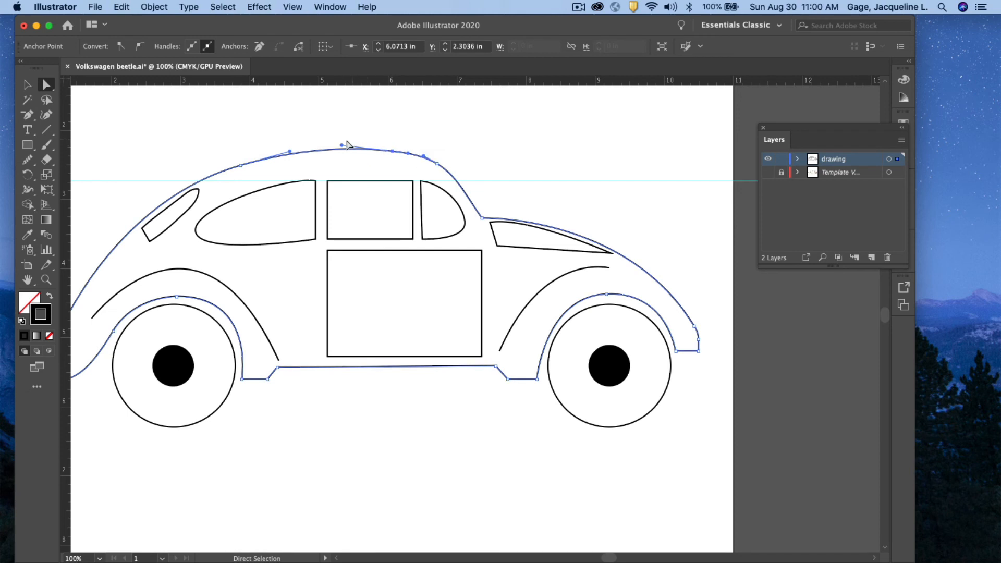
left_click_drag(345, 145, 379, 149)
left_click(340, 151)
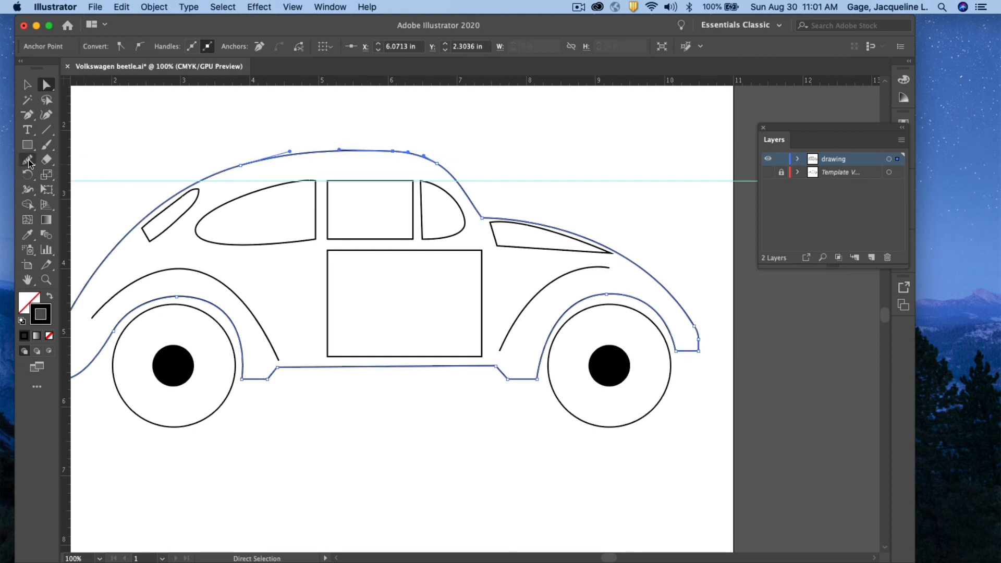
Step: Smooth the body outline's arch over the rear wheel with the Smooth tool
left_click(29, 162)
left_click_drag(29, 161, 100, 177)
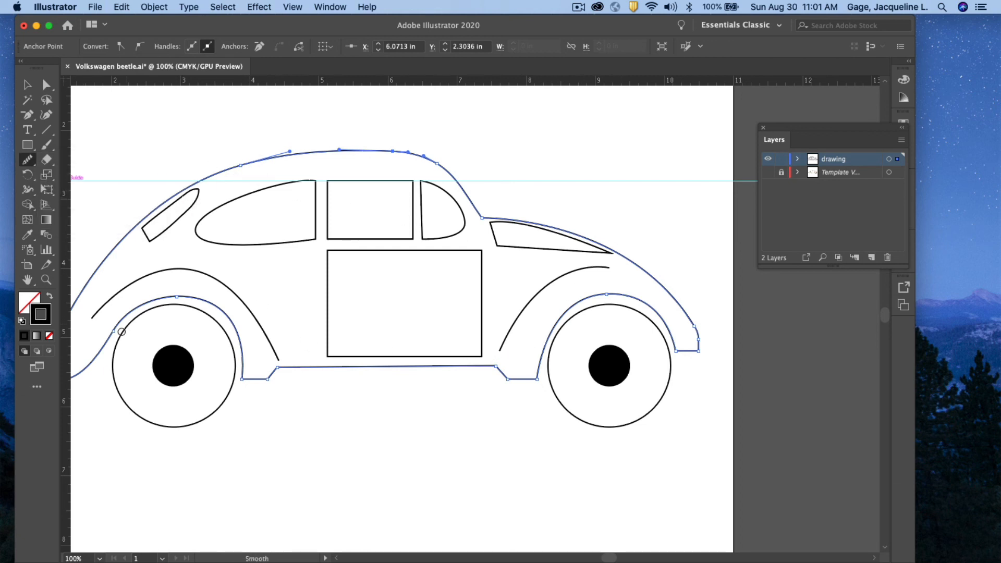
mouse_move(115, 330)
left_mouse_down()
mouse_move(142, 304)
mouse_move(215, 300)
left_mouse_up()
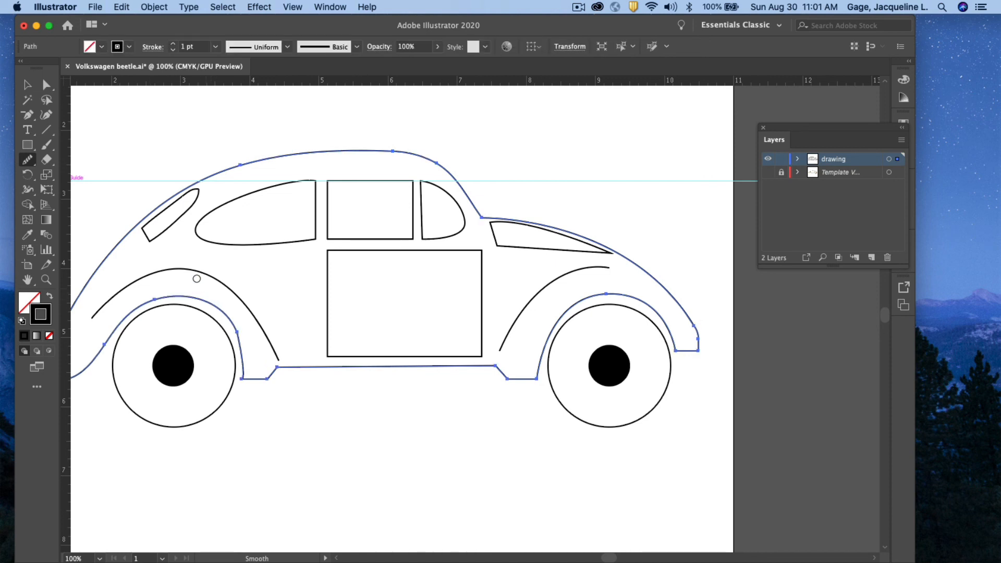
Step: Try to delete the anchor point at the lower front end of the hood curve, and undo the deletion
key("super")
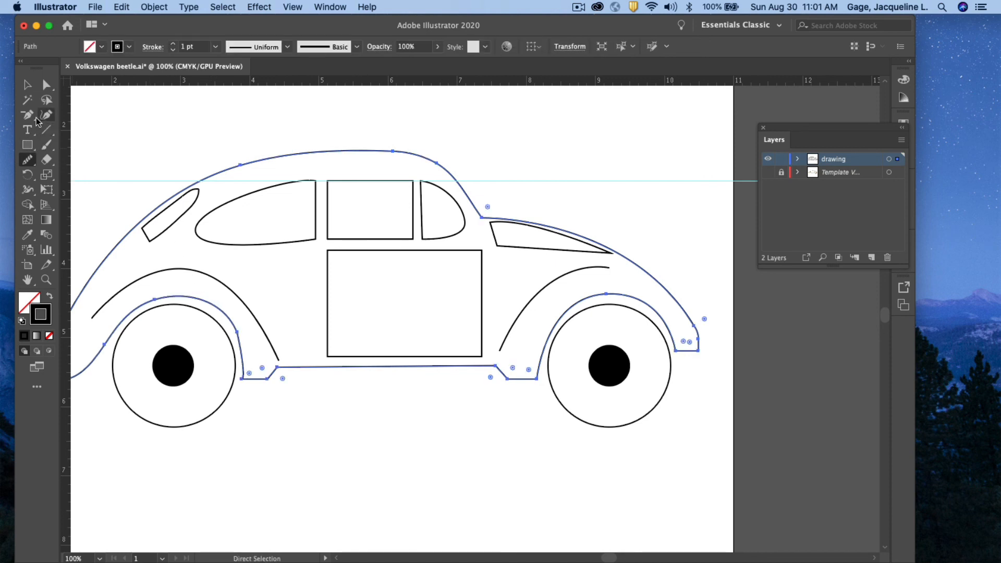
left_click_drag(29, 116, 99, 150)
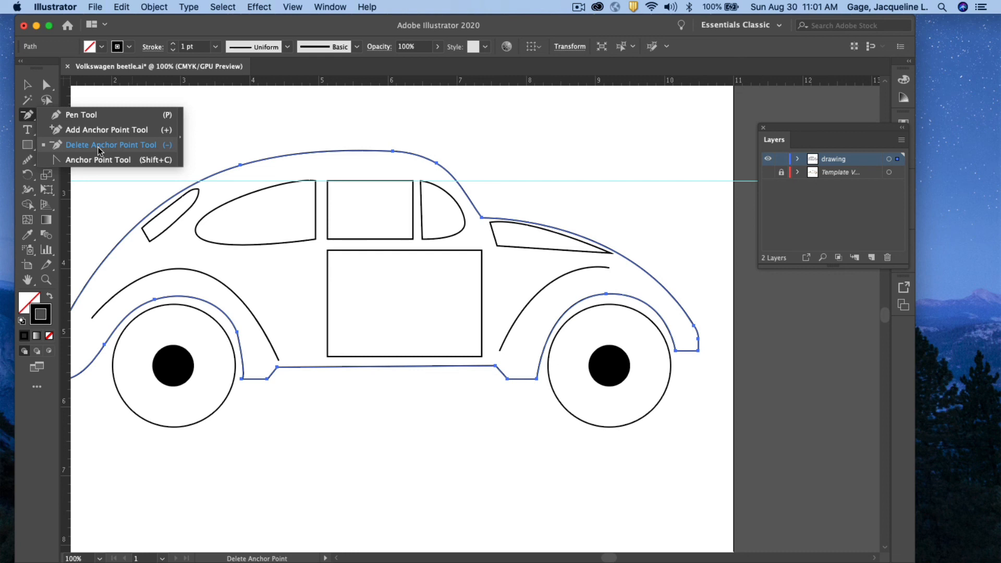
left_click(694, 326)
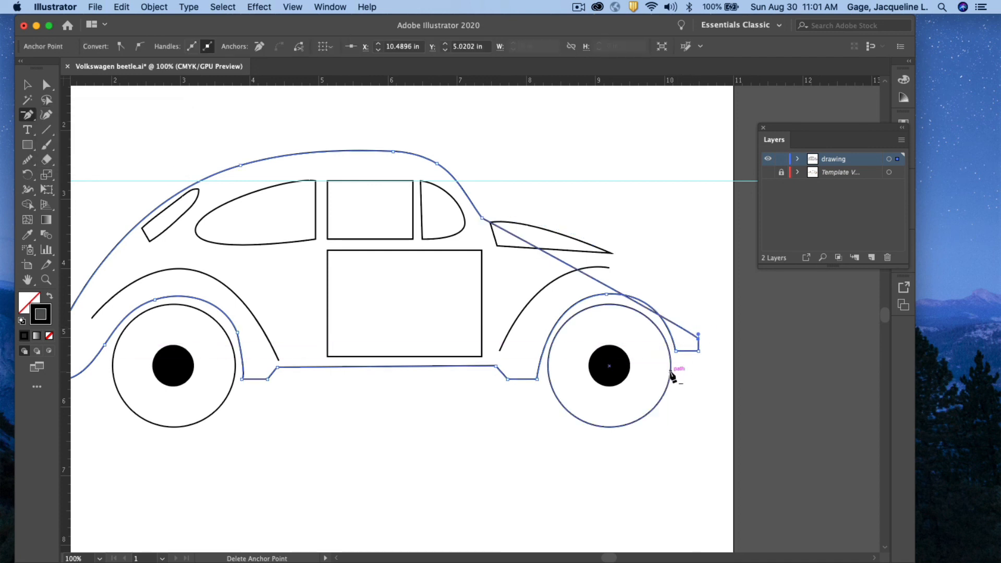
key("super+z")
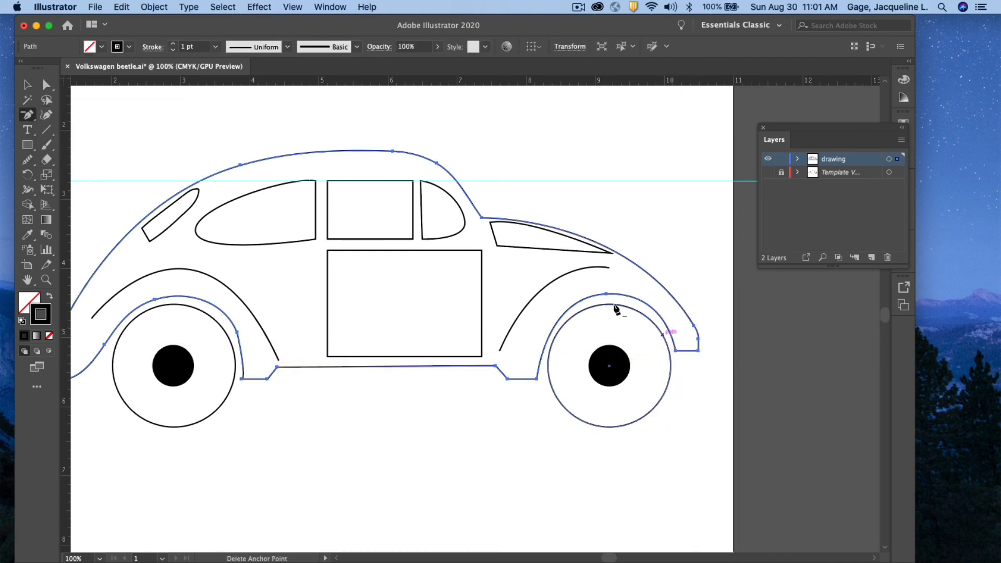
Step: Smooth the lower front end of the body outline, where the hood curves down ahead of the front wheel
left_click(27, 159)
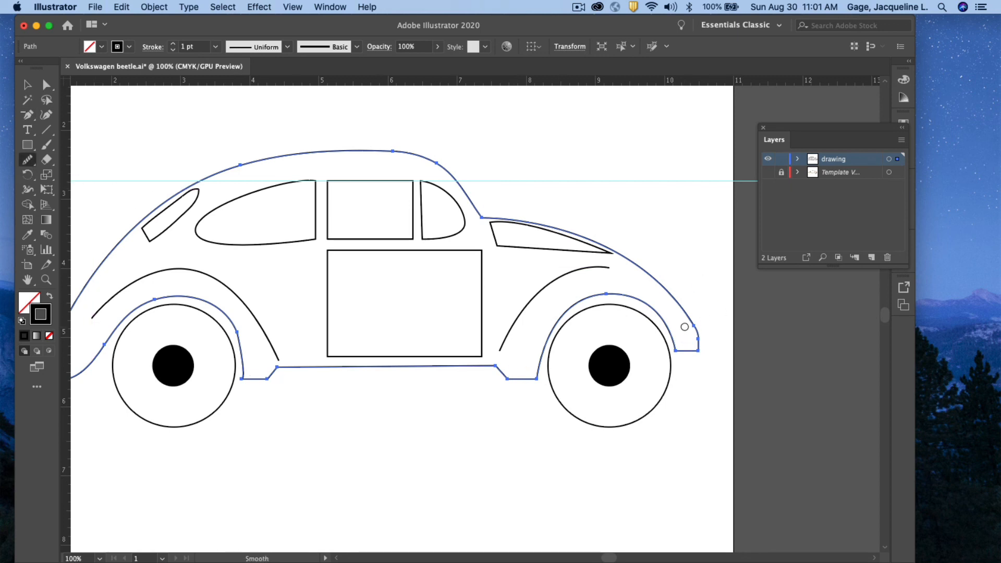
left_click_drag(692, 323, 700, 351)
Step: Move the narrow pointed shape beneath the hood slightly down and forward, away from the hood line, and deselect it
left_click(27, 84)
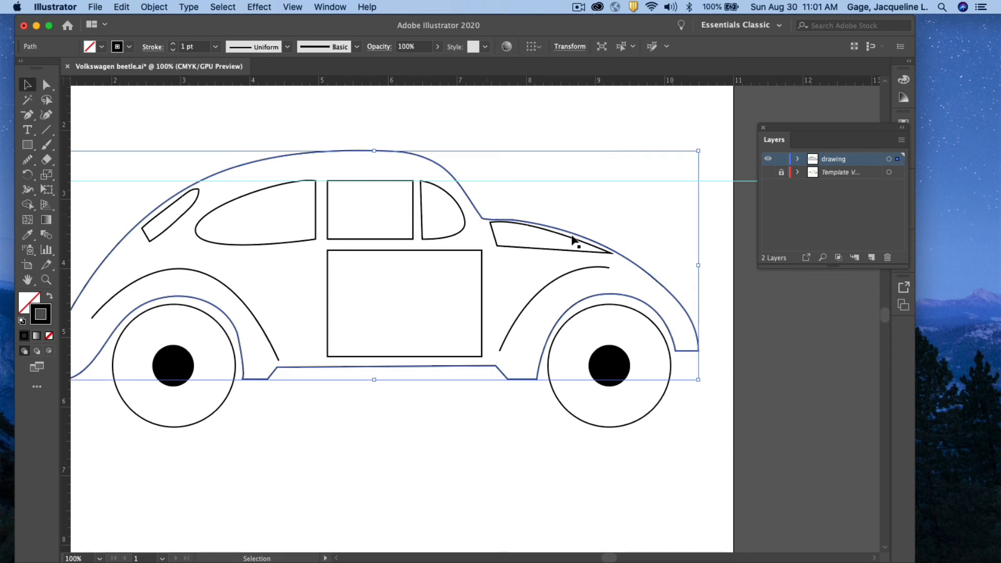
left_click(565, 250)
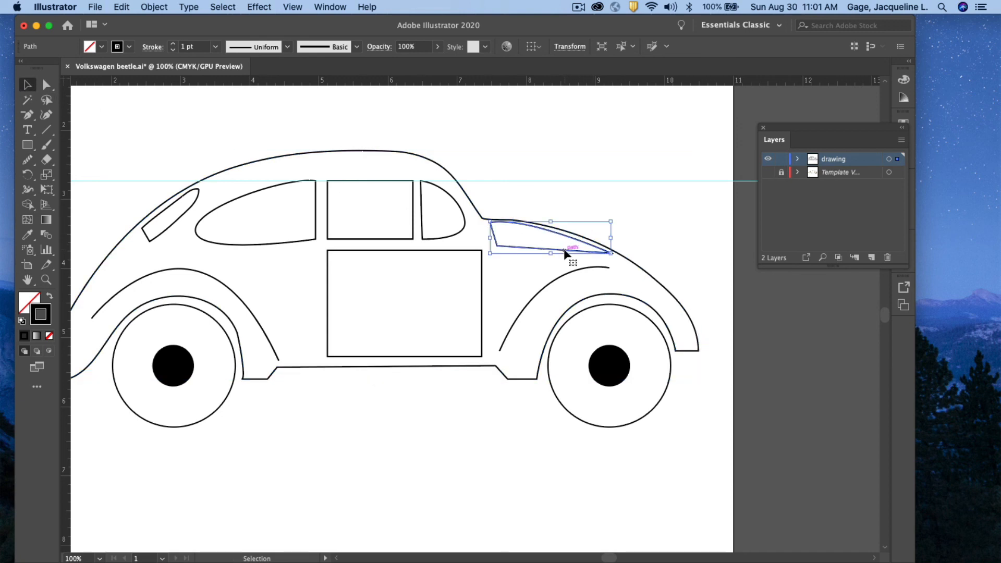
left_click_drag(565, 252, 568, 256)
left_click(592, 187)
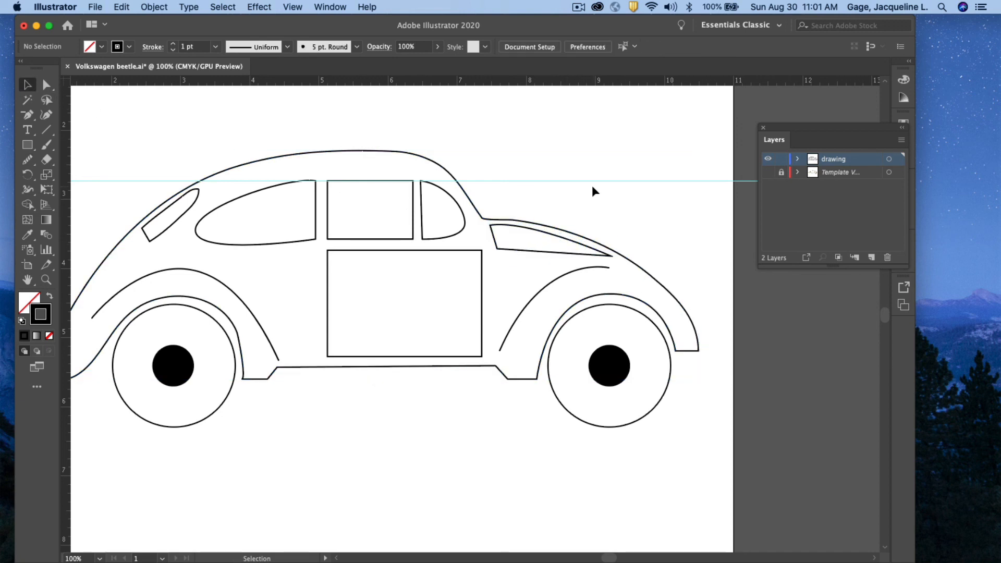